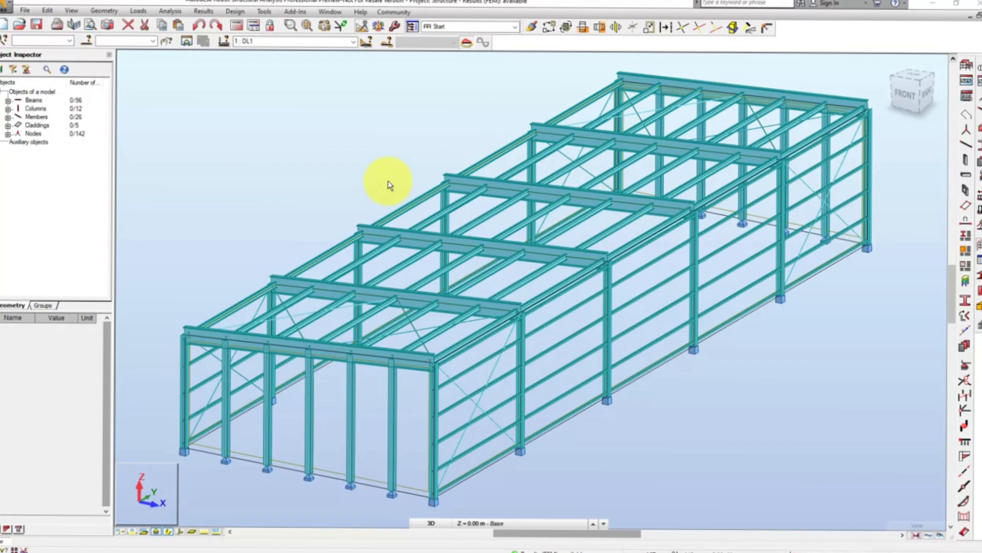
- Start a new steel member type named Rafter in the steel design code parameters
left_click(239, 11)
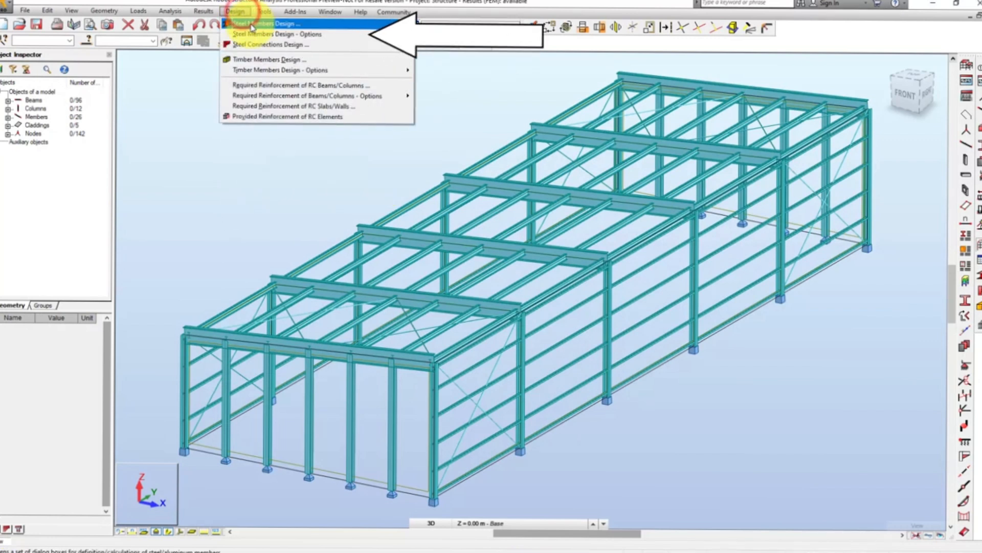
mouse_move(384, 34)
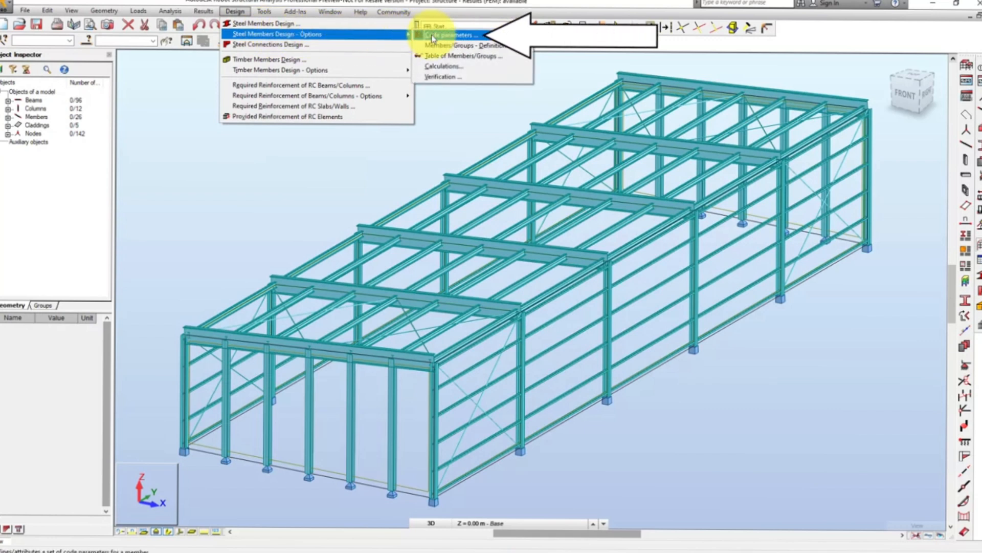
left_click(434, 35)
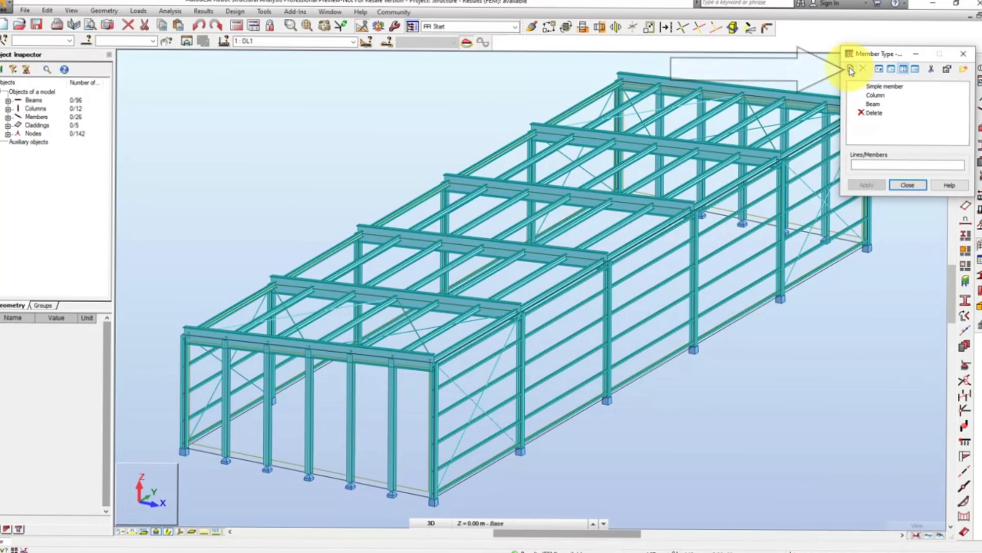
left_click(851, 69)
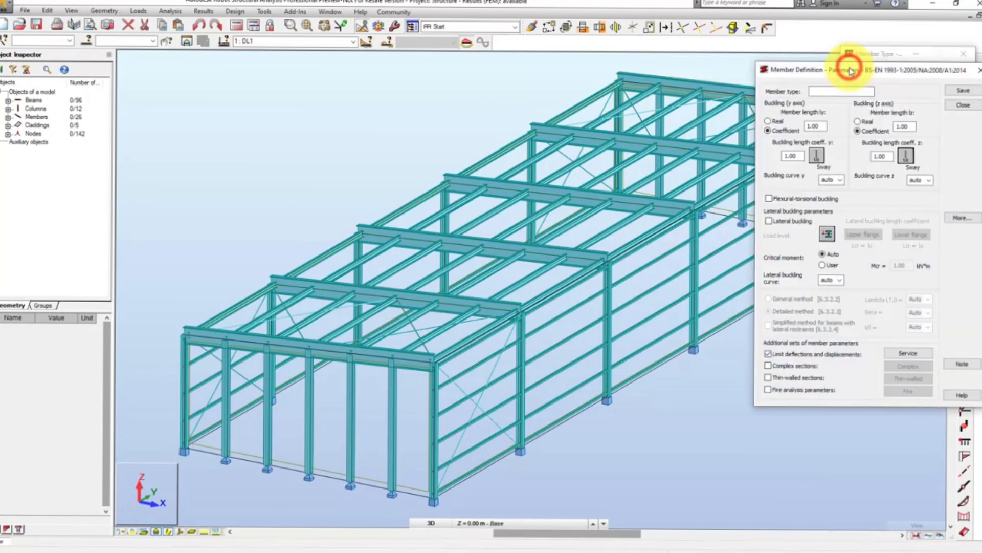
left_click(828, 91)
type("Rafter")
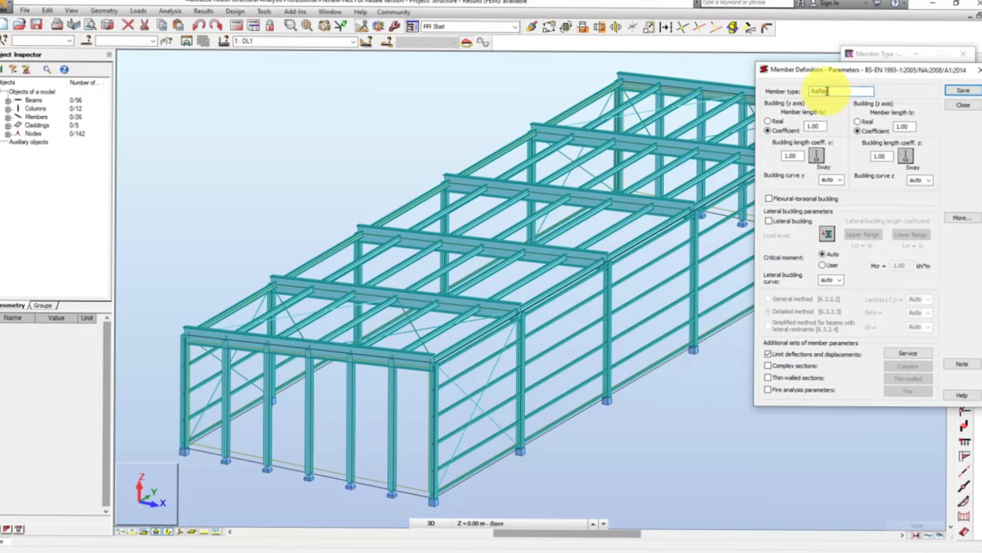
- Set the Rafter type's buckling diagrams for both the y and z axes to the red-cross no-buckling option
left_click(818, 156)
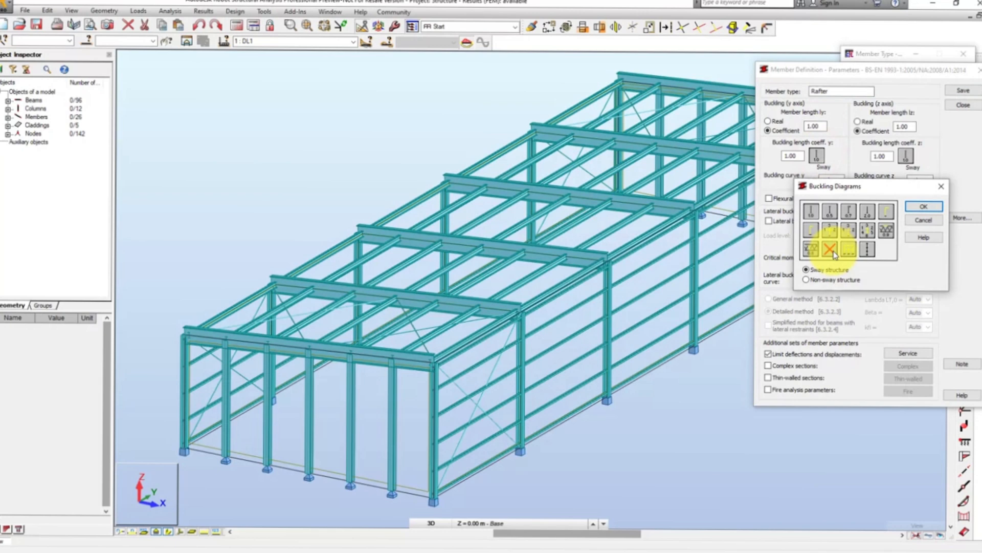
left_click(834, 253)
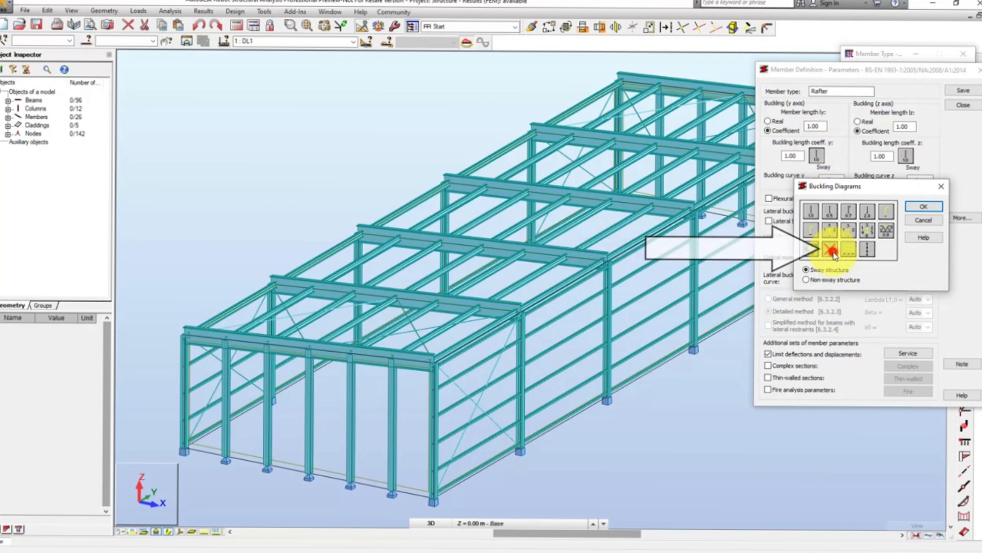
left_click(917, 209)
left_click(904, 157)
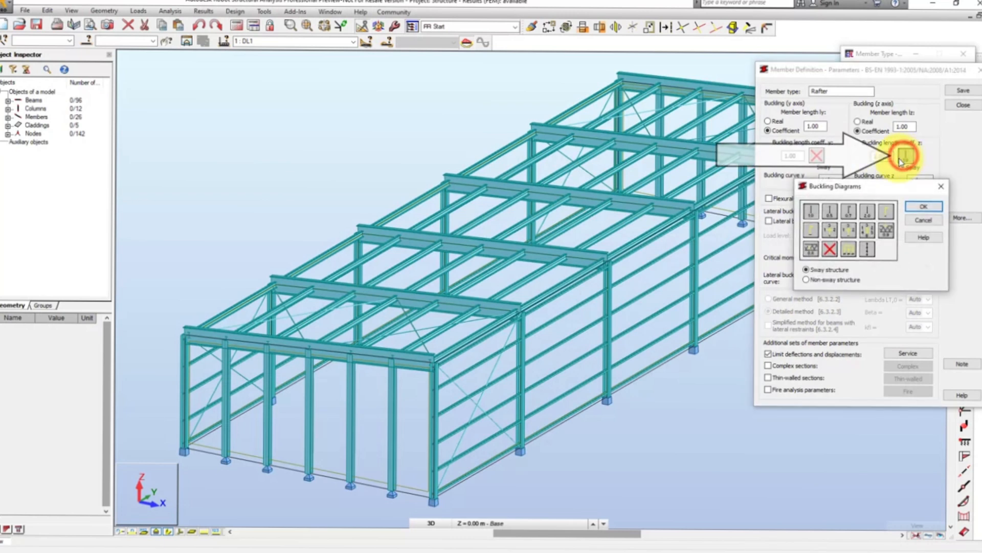
left_click(830, 249)
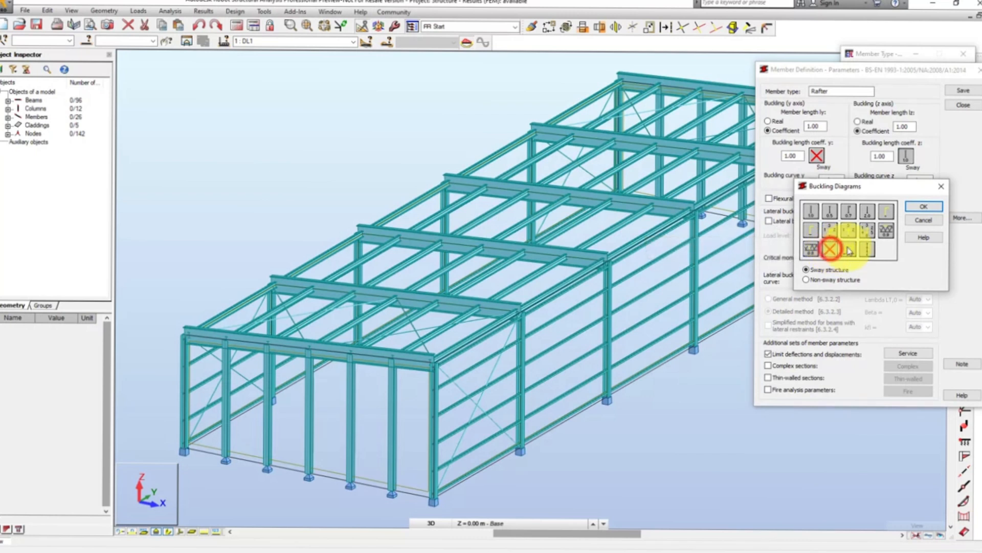
left_click(919, 207)
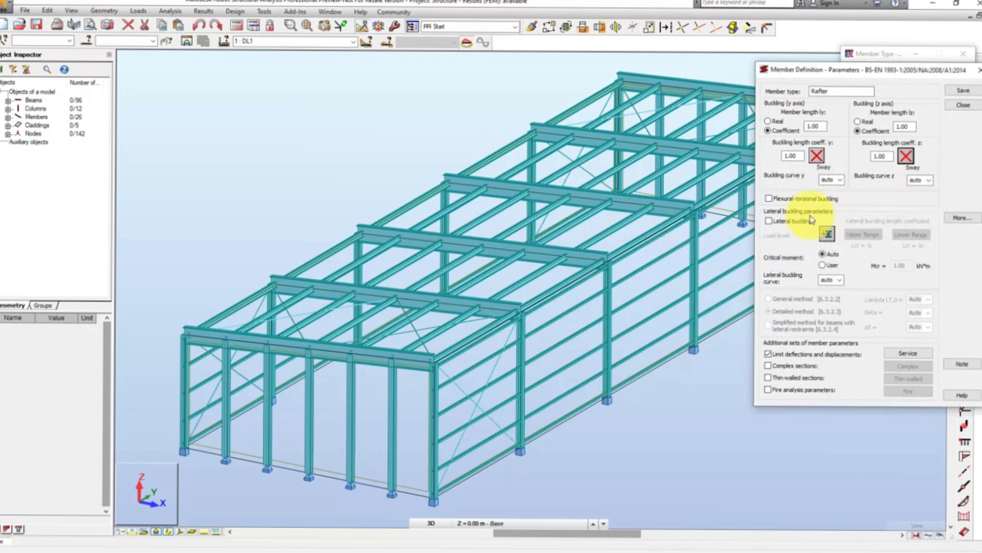
- Enable lateral buckling for the Rafter type and choose the first load level diagram
left_click(770, 222)
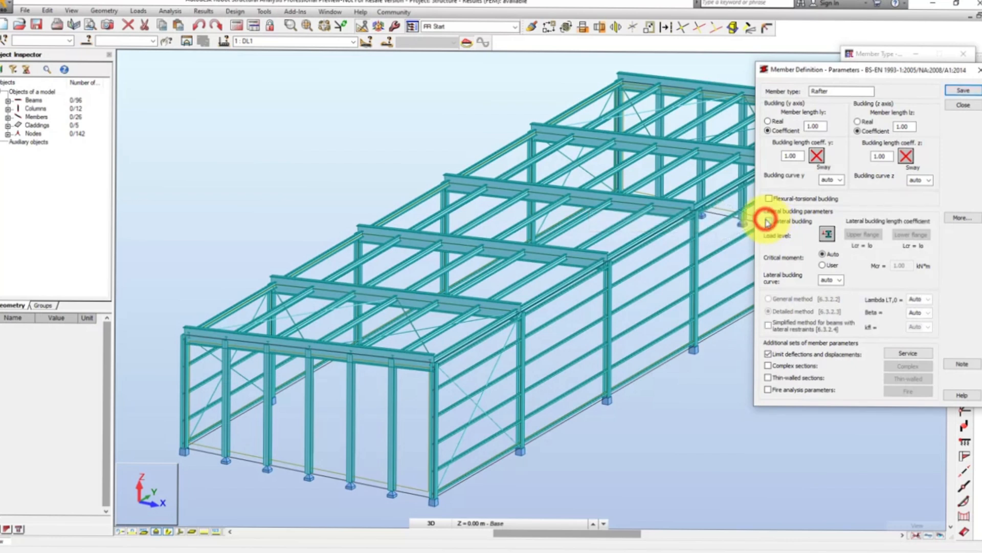
left_click(831, 236)
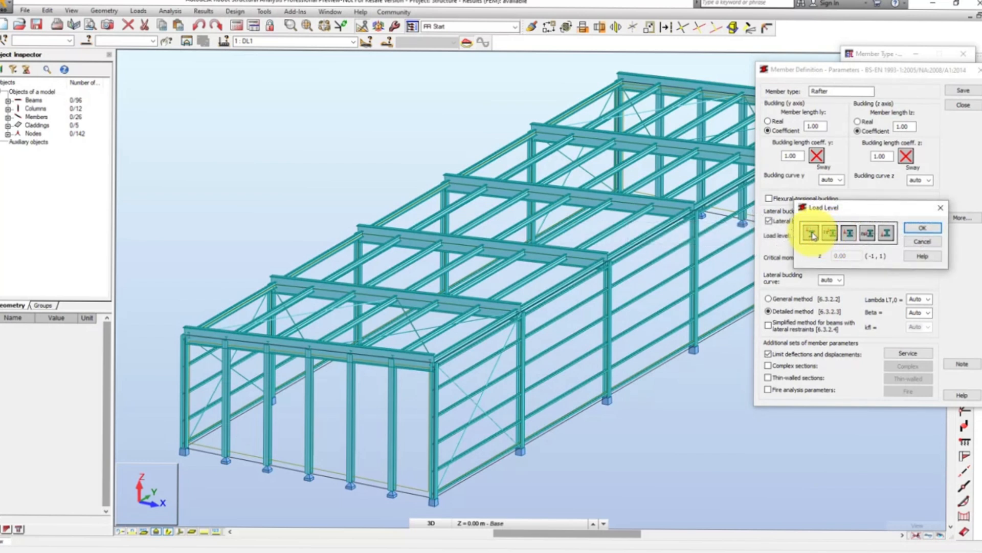
left_click(813, 233)
left_click(923, 227)
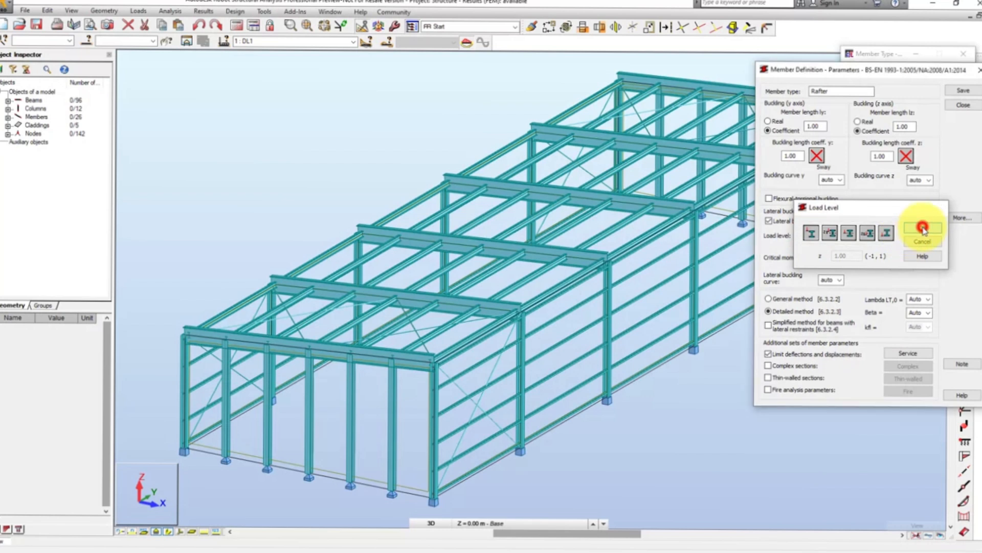
- Activate the L/200 final deflection limits in y and z for the Rafter type and save it
left_click(913, 352)
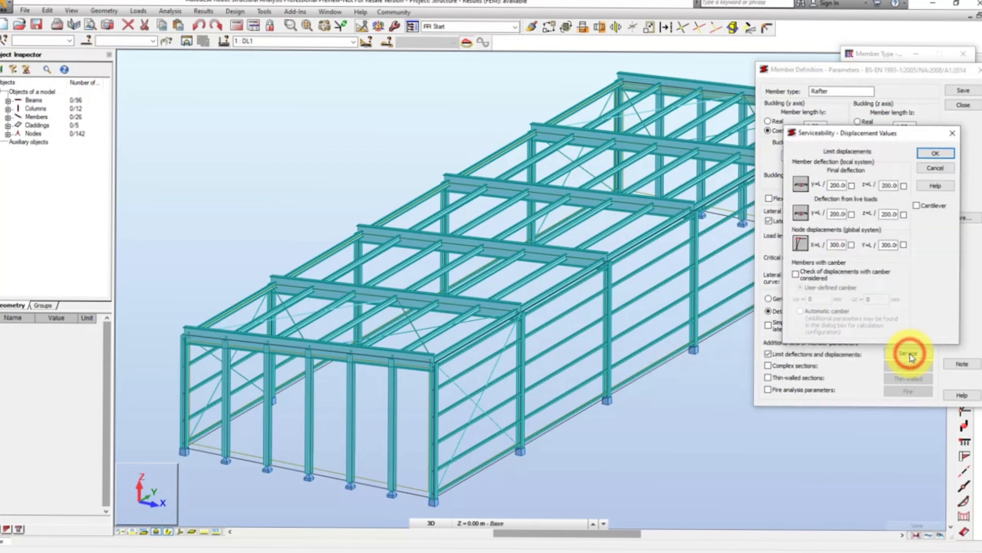
left_click(852, 185)
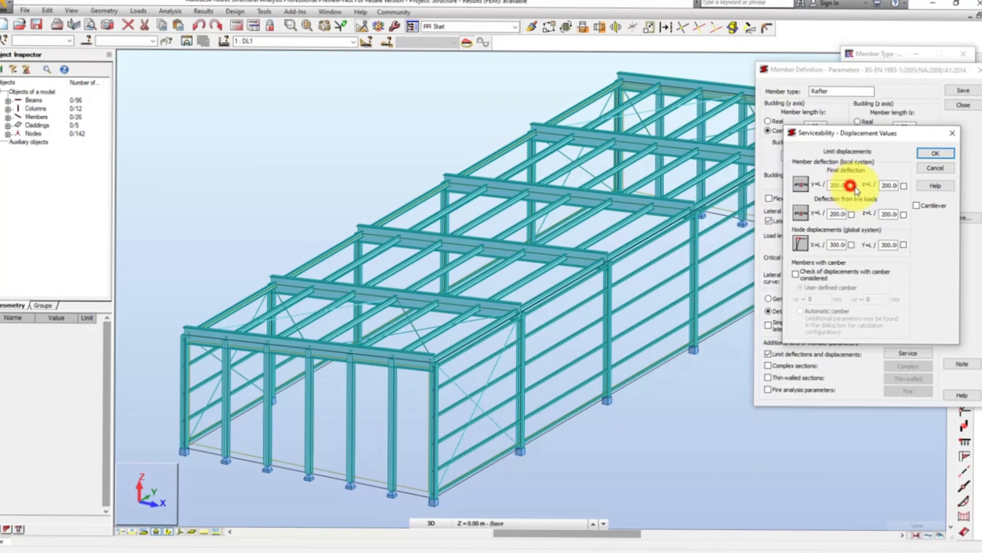
left_click(904, 185)
left_click(934, 155)
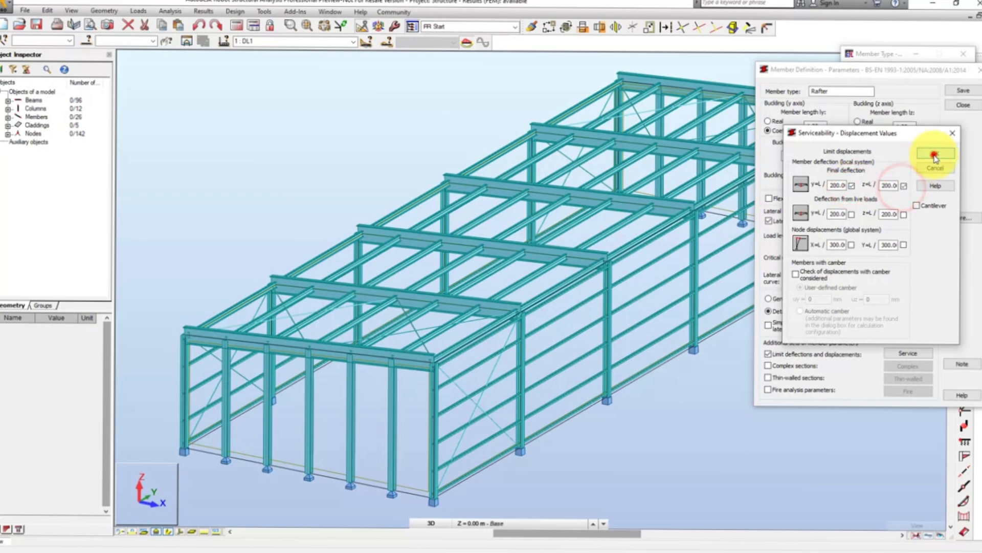
left_click(964, 105)
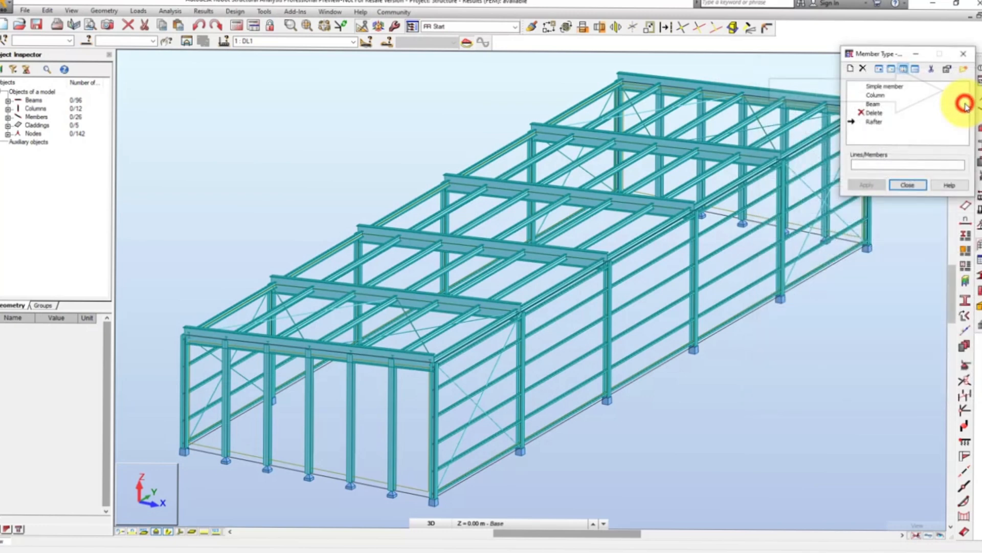
- Assign the Rafter type to all members sharing the cross-section of one of the main roof rafters
left_click(880, 163)
left_click(756, 156)
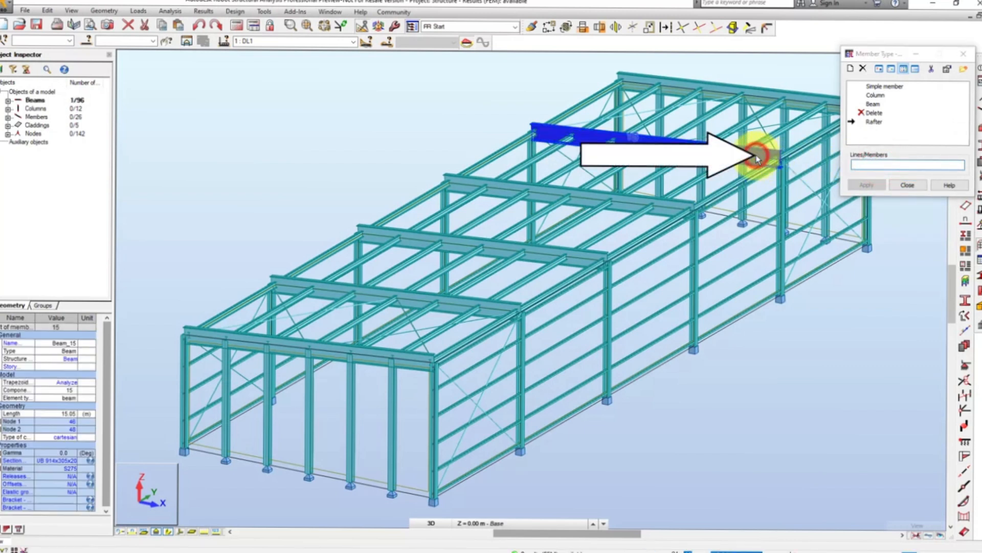
right_click(757, 156)
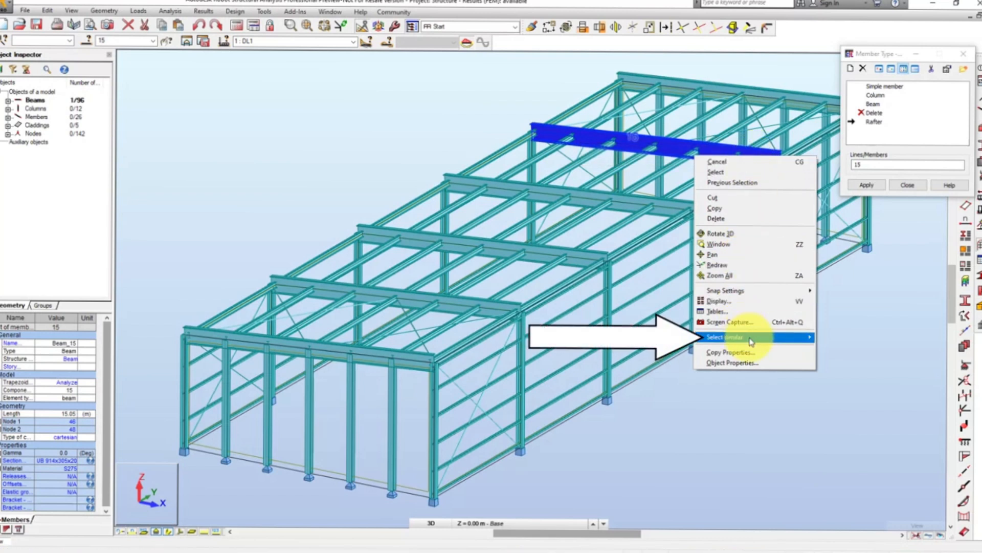
mouse_move(751, 342)
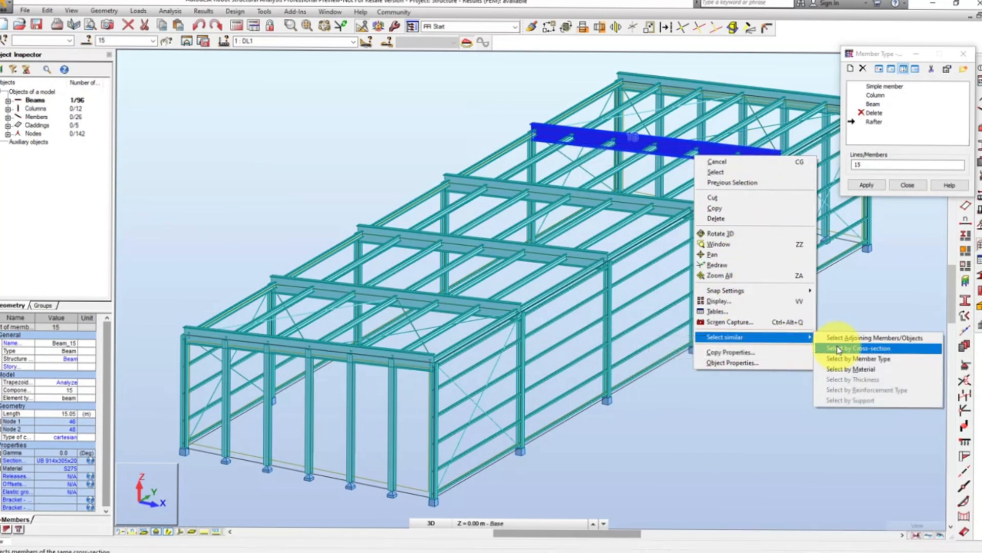
left_click(839, 349)
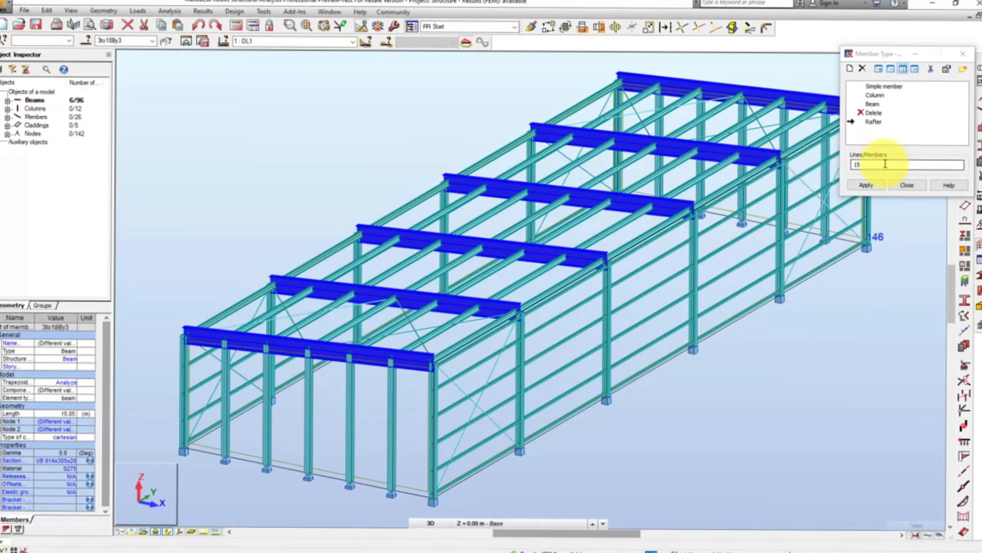
left_click(866, 184)
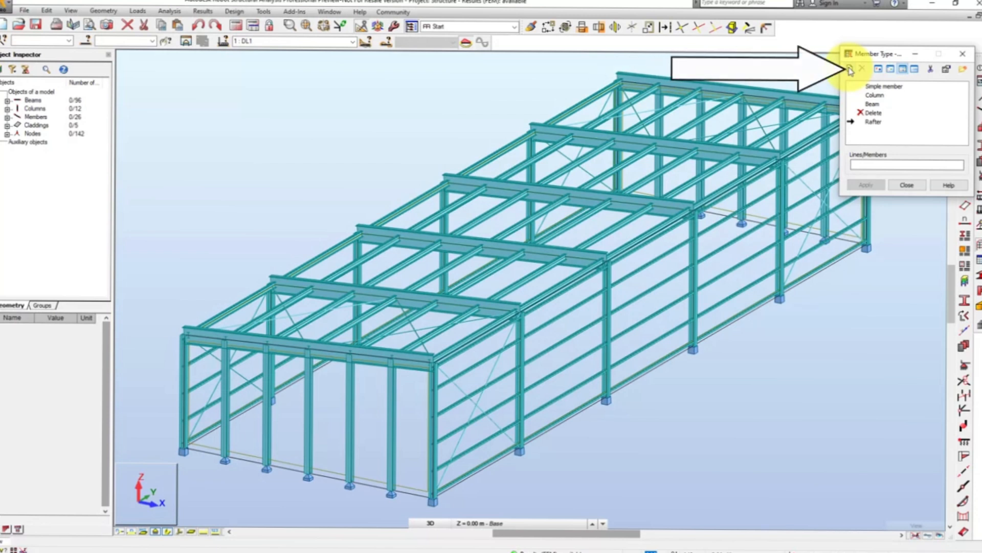
- Create a member type named Purlin from the Rafter parameters, accept its L/200 y and z final deflection limits and save it
left_click(850, 69)
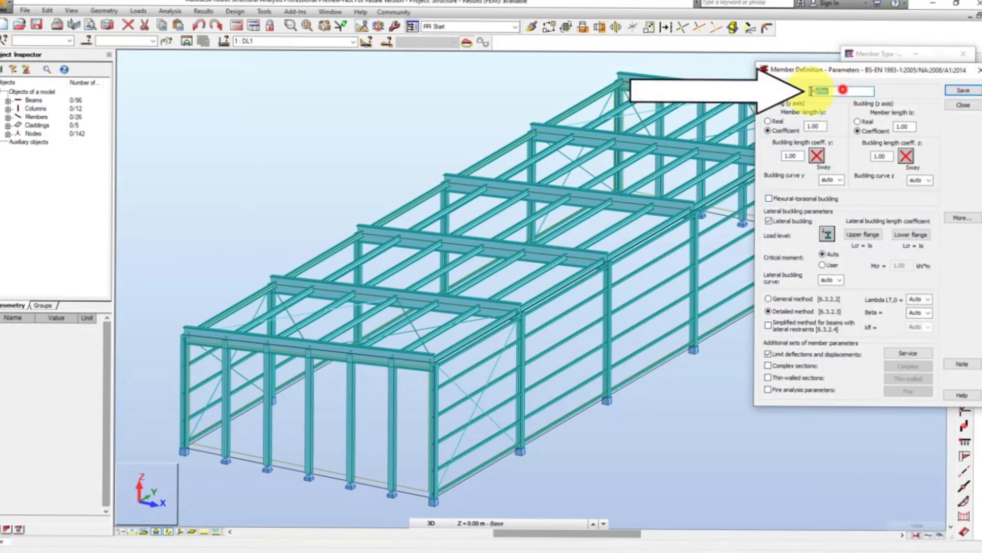
type("Pur")
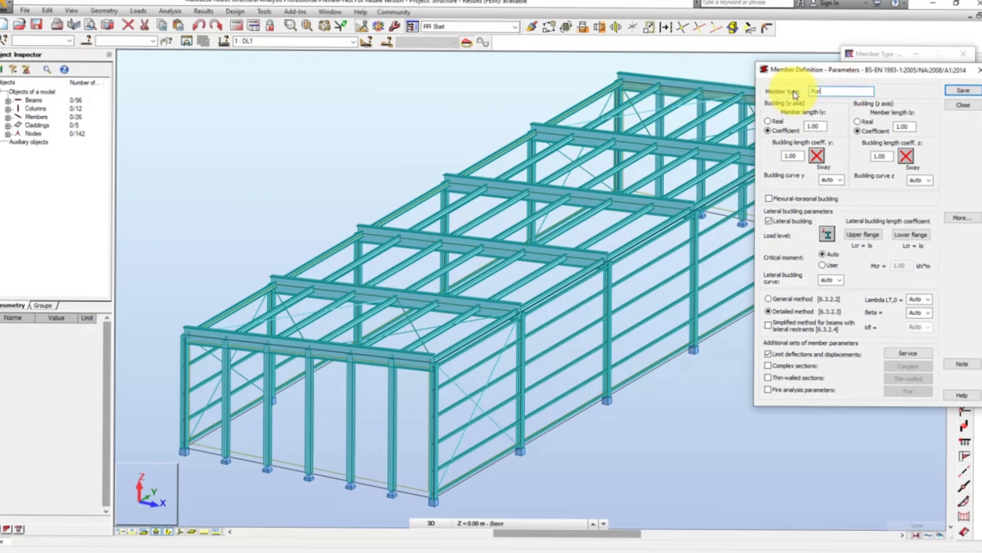
type("lin")
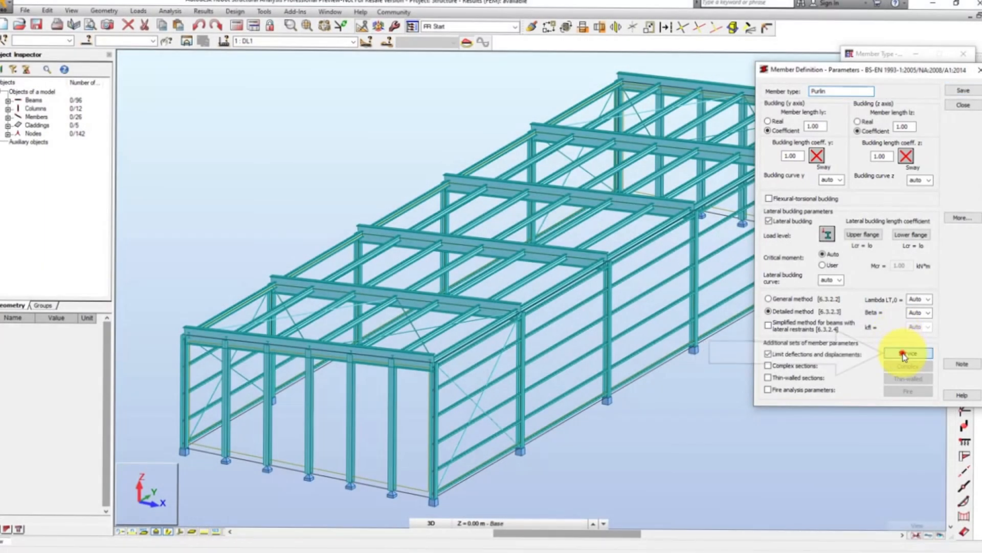
left_click(903, 354)
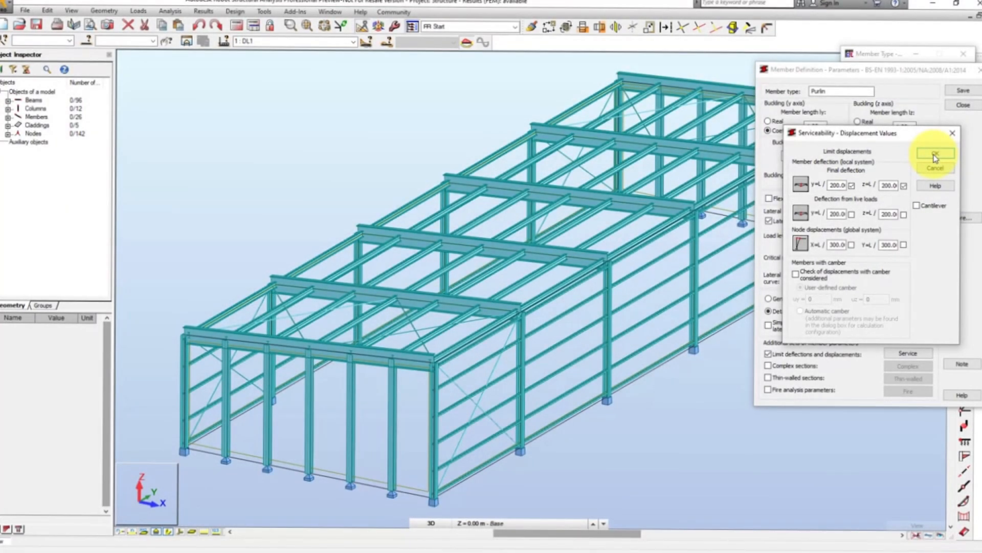
left_click(935, 155)
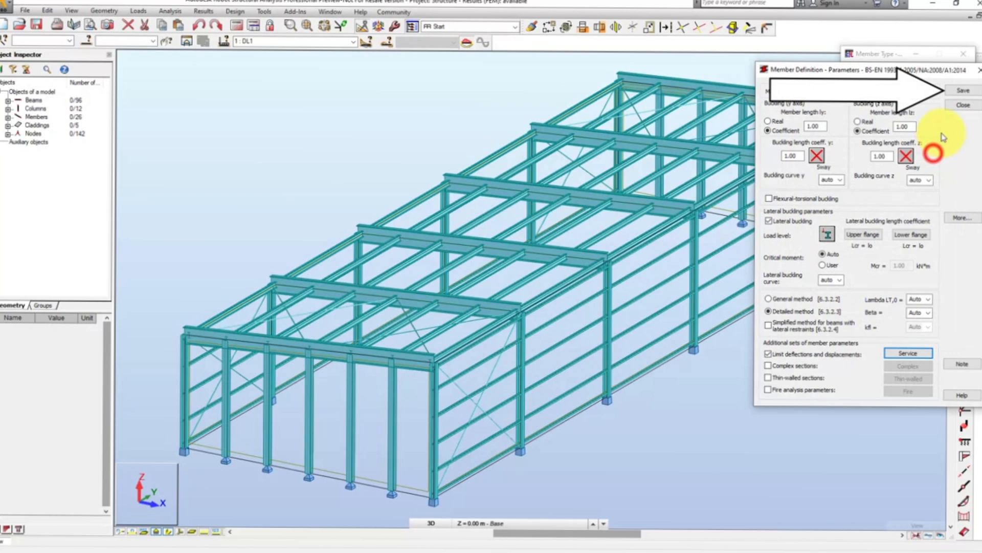
left_click(959, 104)
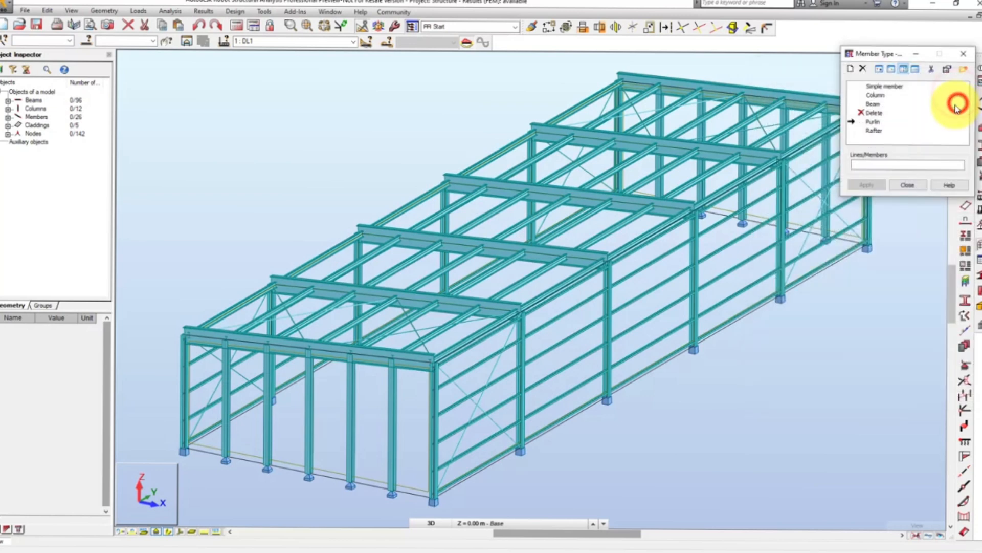
- Assign the Purlin type to all members sharing the cross-section of one of the roof purlins
left_click(882, 165)
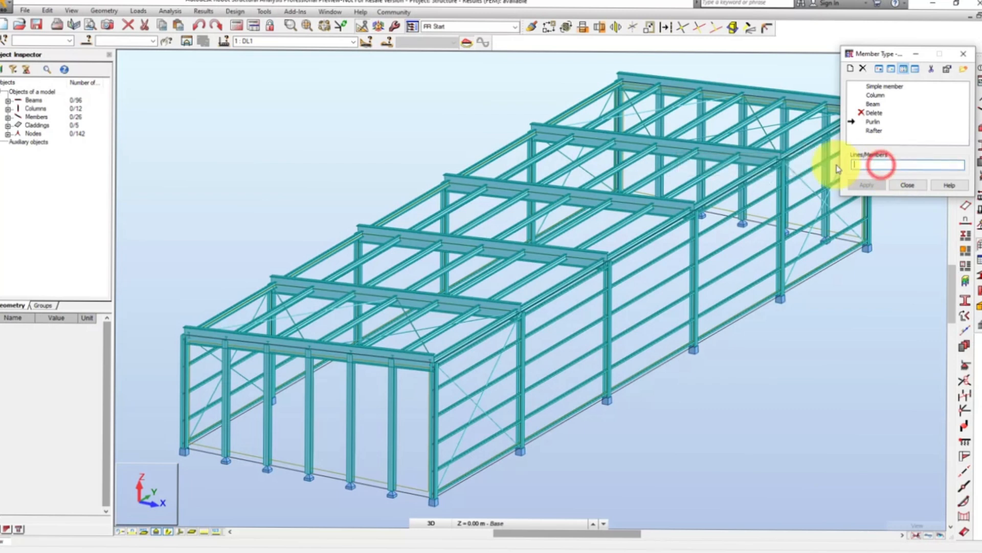
left_click(697, 180)
right_click(697, 181)
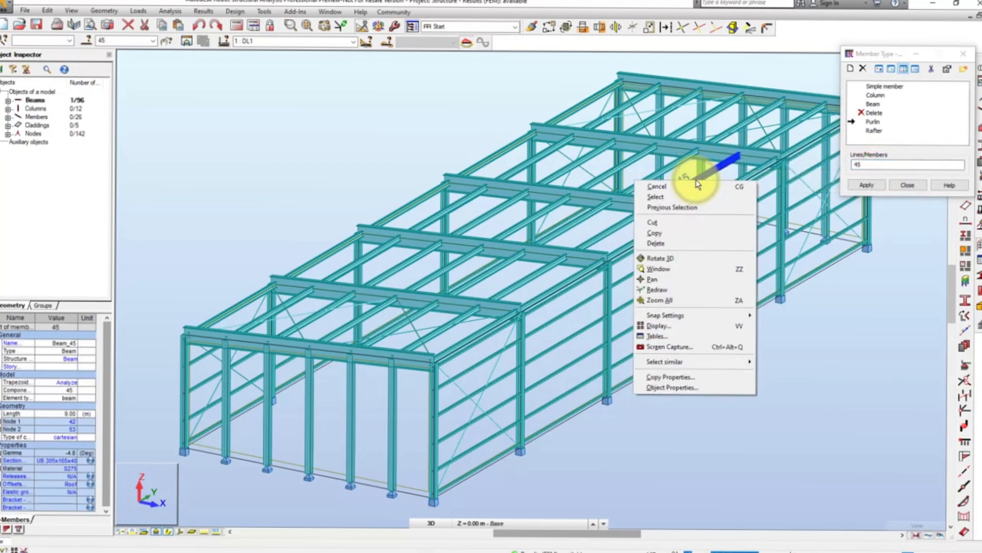
mouse_move(753, 364)
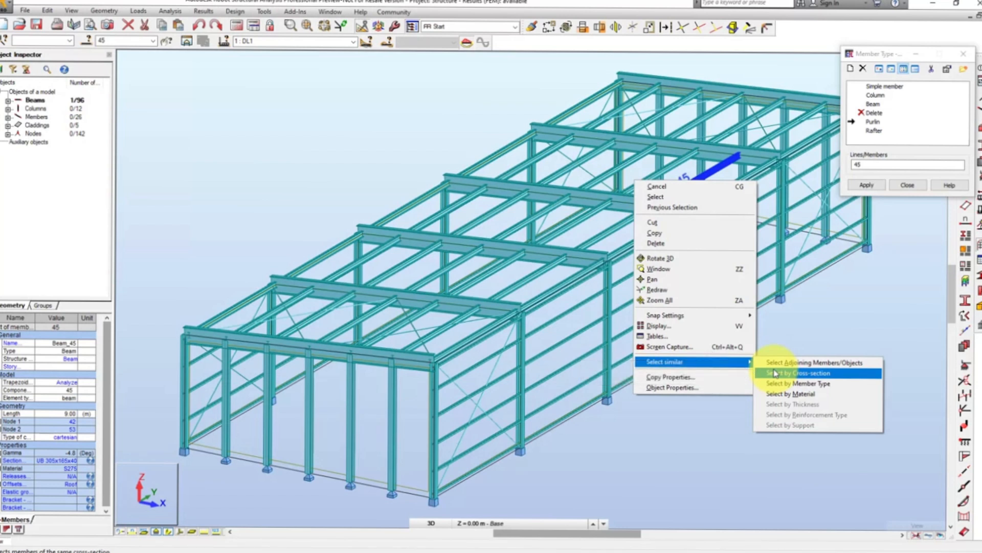
left_click(776, 374)
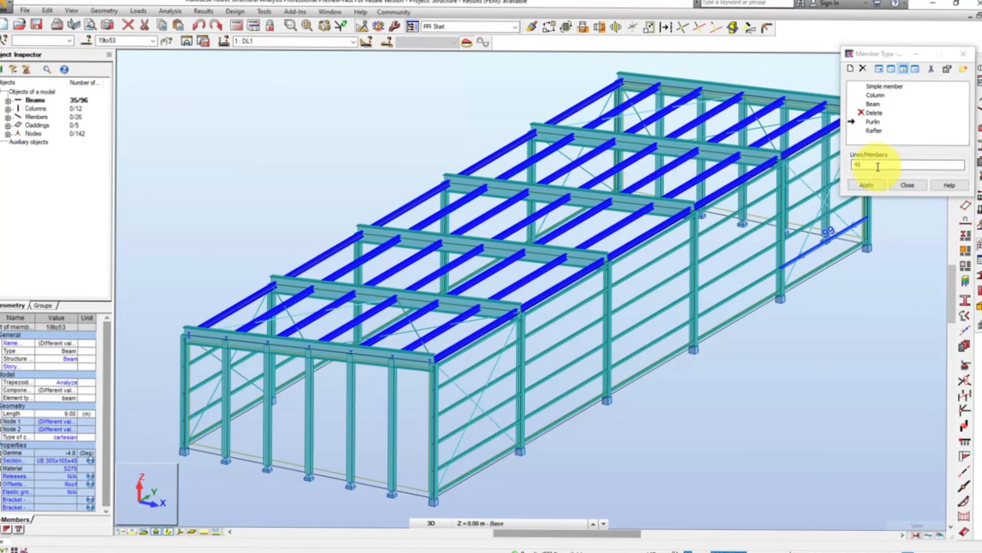
left_click(865, 184)
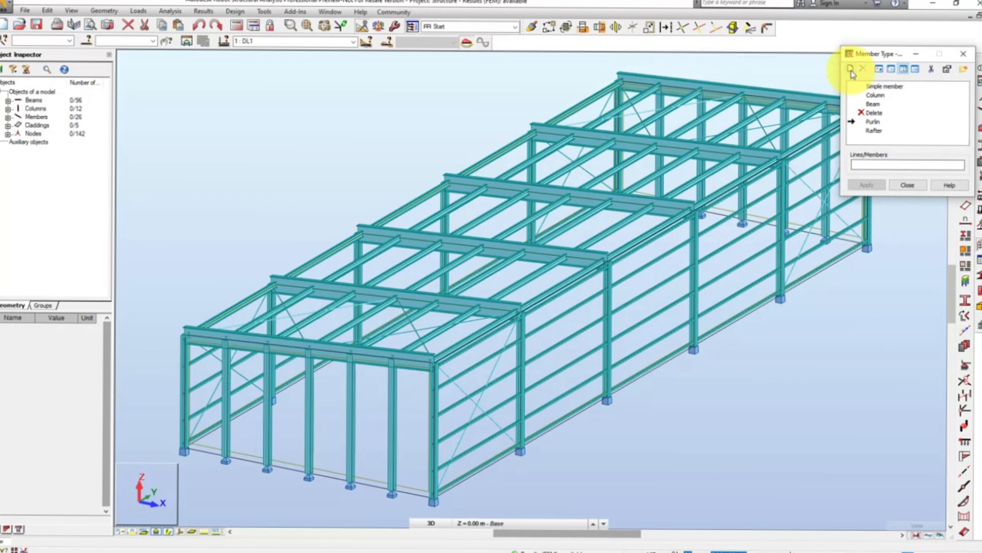
- Create a member type named Wall girt, accept its L/200 y and z final deflection limits and save it
left_click(851, 69)
left_click_drag(838, 91, 803, 97)
type("Wall")
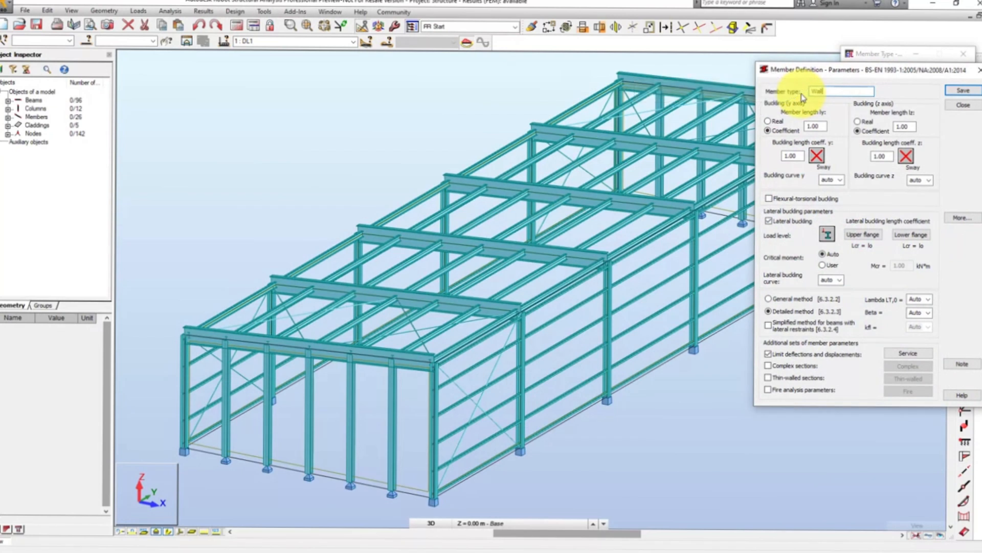
type(" girt")
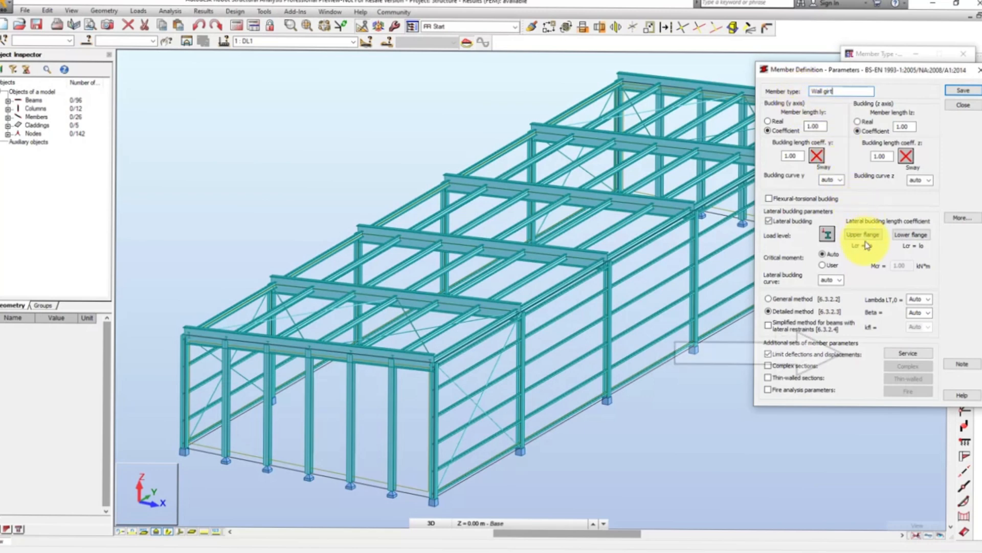
left_click(908, 354)
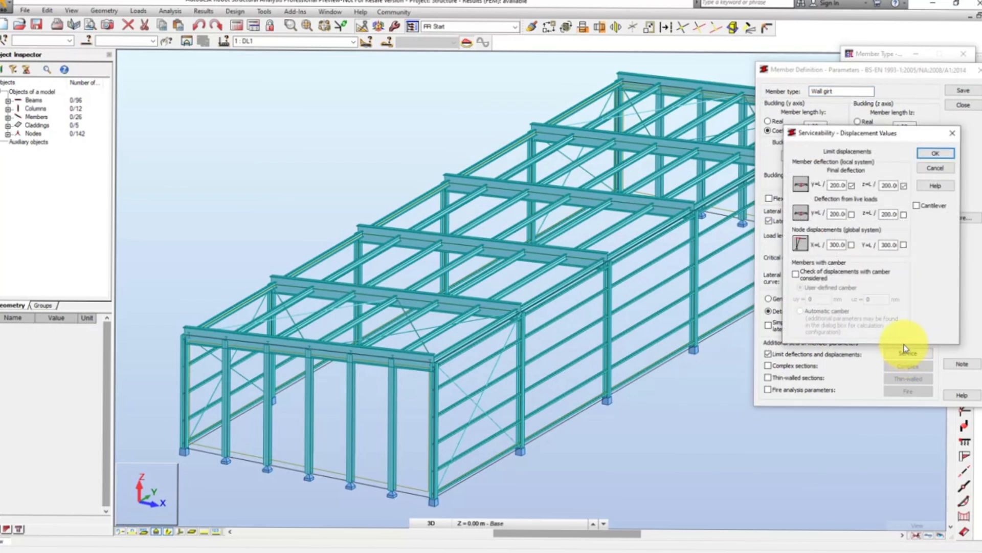
left_click(936, 153)
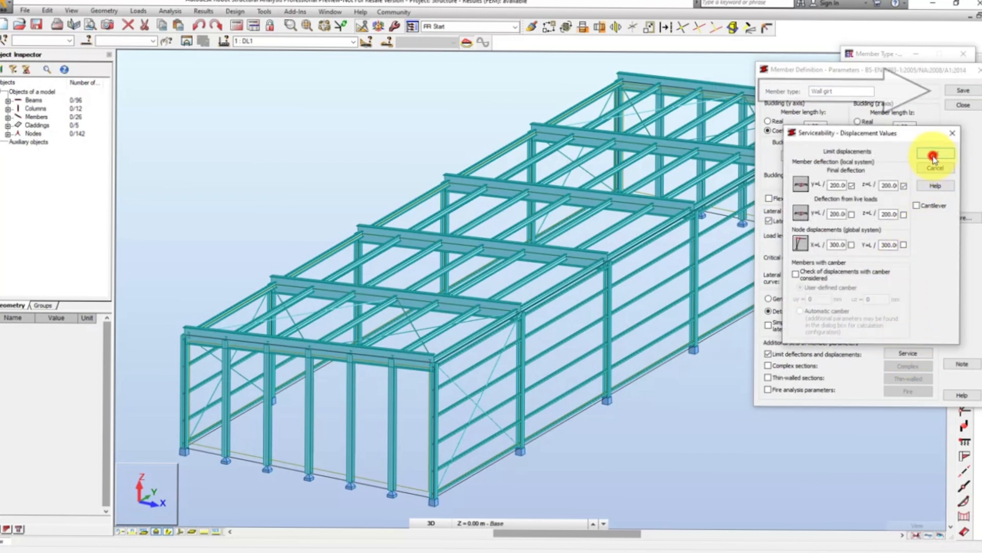
left_click(962, 106)
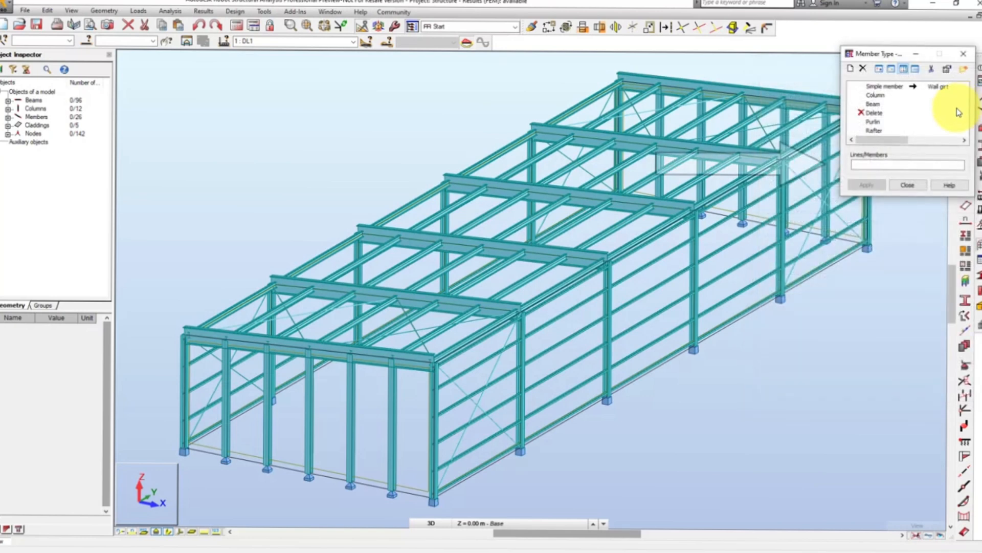
- Assign the Wall girt type to all members sharing the cross-section of one of the side wall girts
left_click(886, 161)
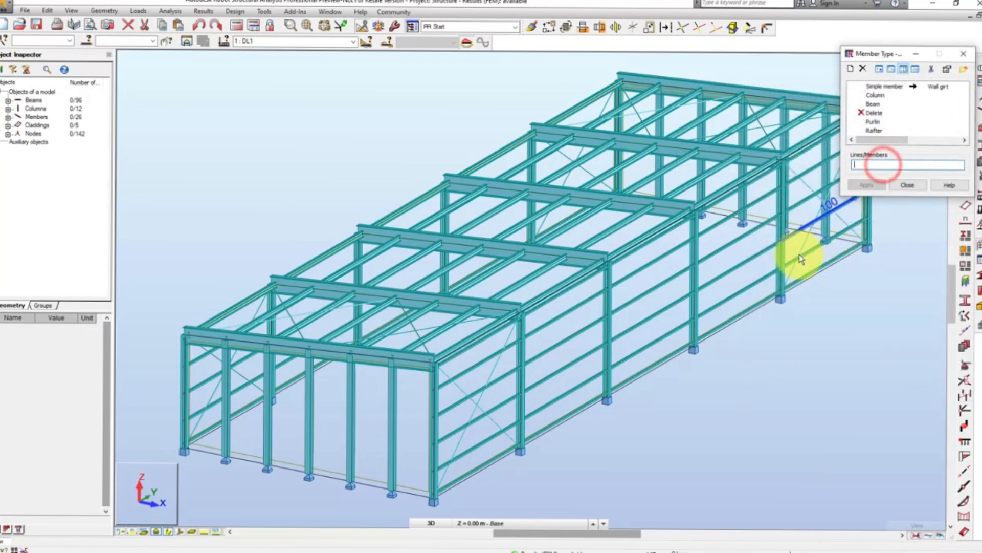
left_click(751, 285)
right_click(752, 286)
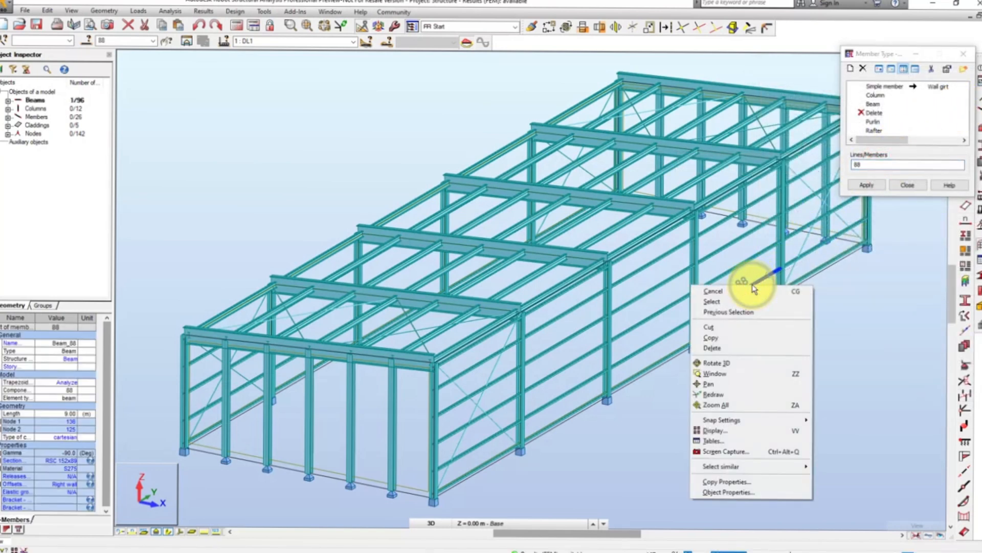
mouse_move(779, 472)
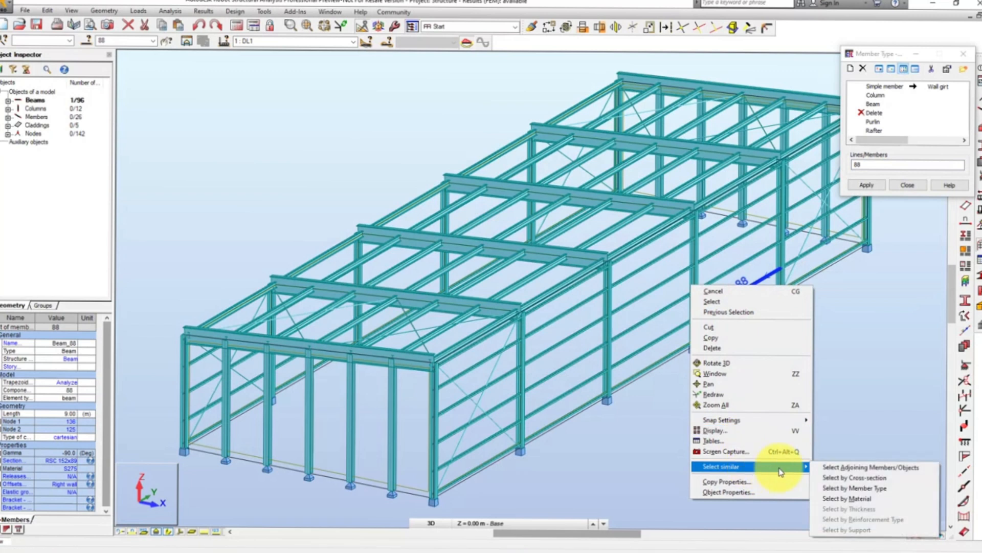
left_click(833, 479)
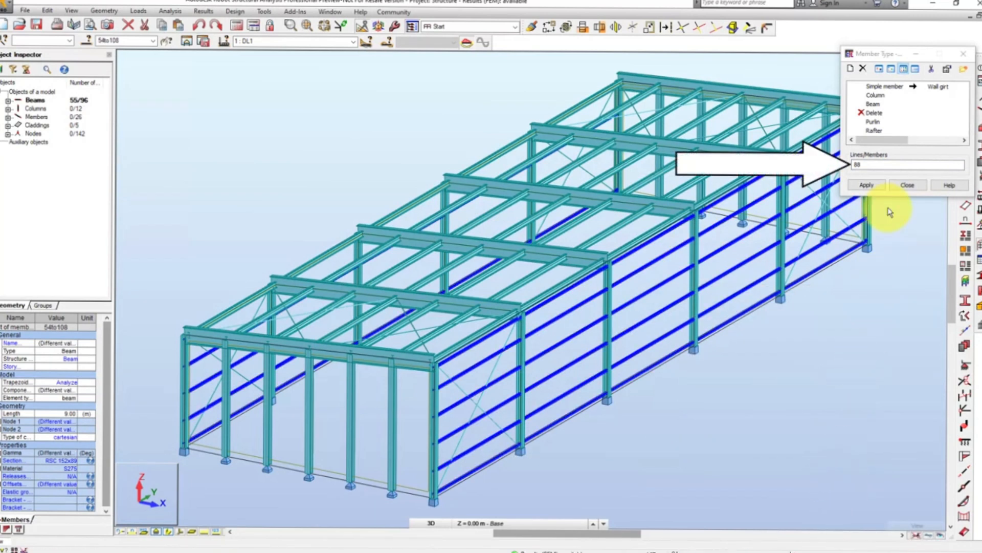
left_click(876, 165)
left_click(871, 184)
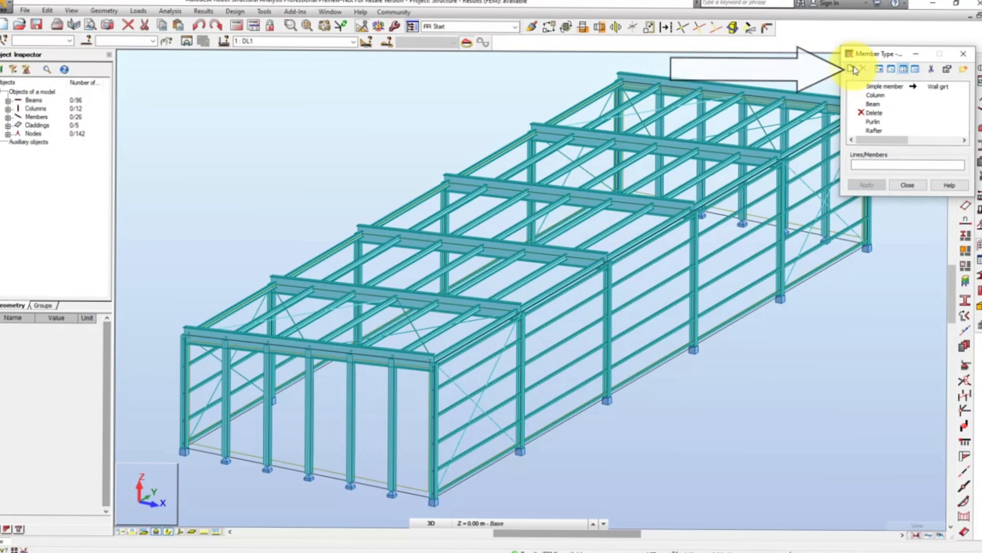
- Start a member type named Main column with sway y-axis buckling based on adjoining front rafter 3 and the third other-end support method
left_click(852, 68)
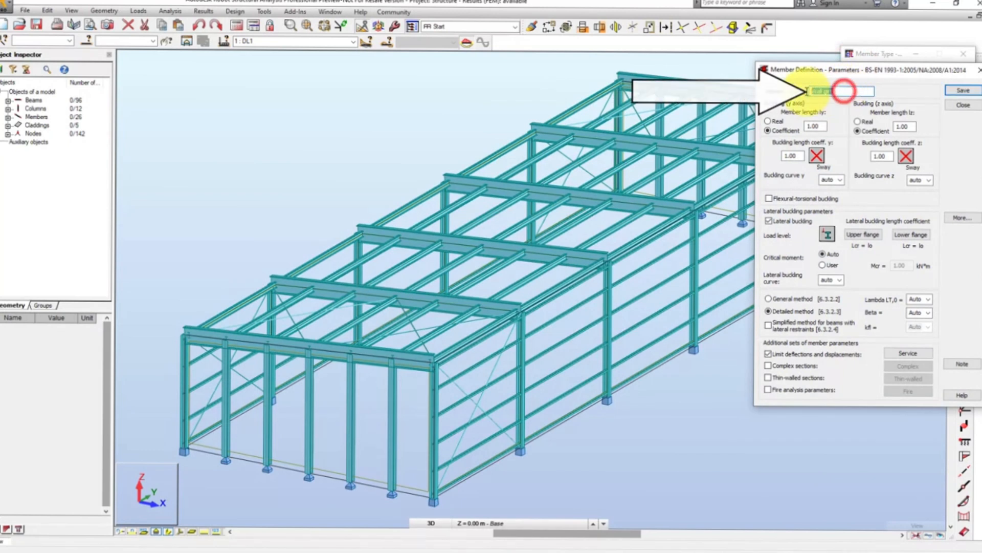
type("Main")
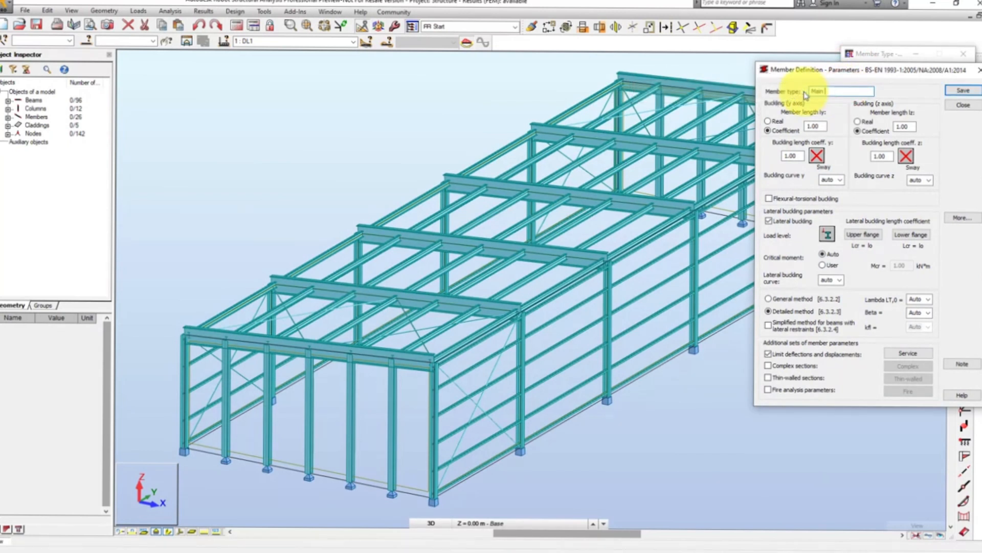
type(" column")
left_click(814, 156)
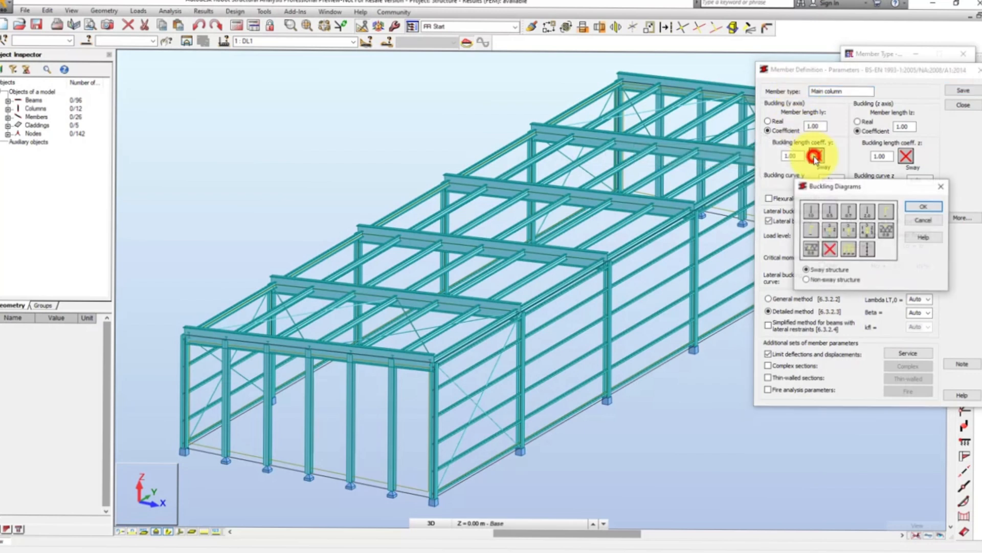
left_click(809, 237)
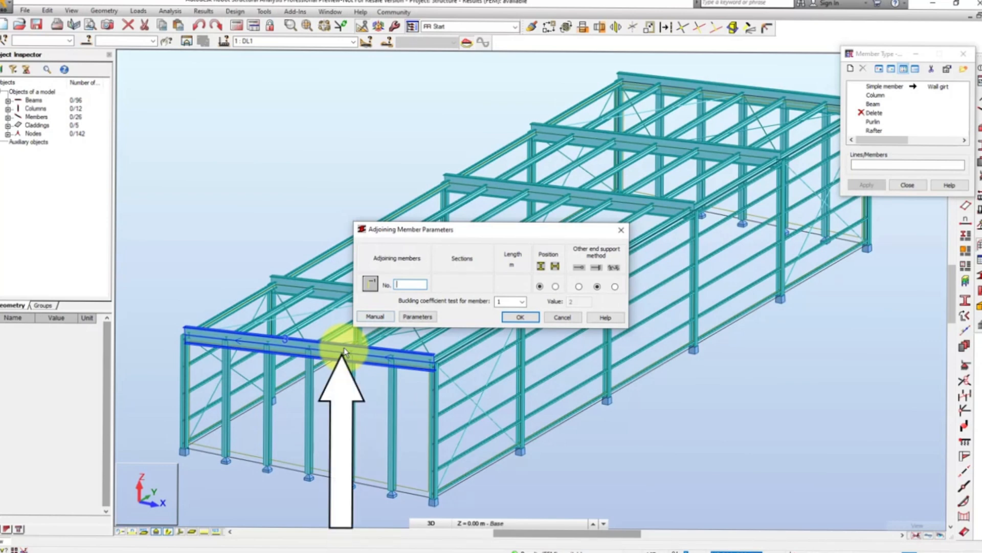
left_click(343, 350)
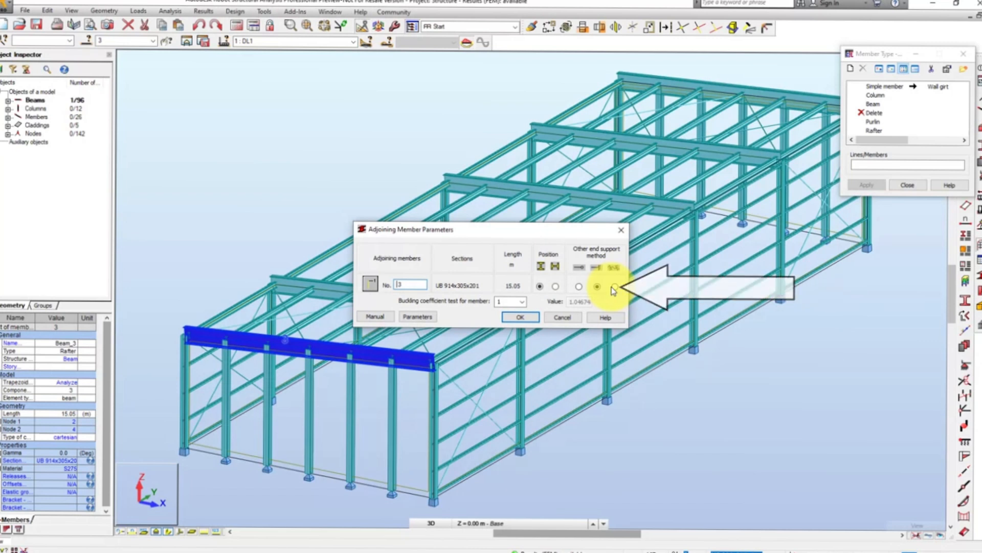
left_click(614, 289)
left_click(520, 317)
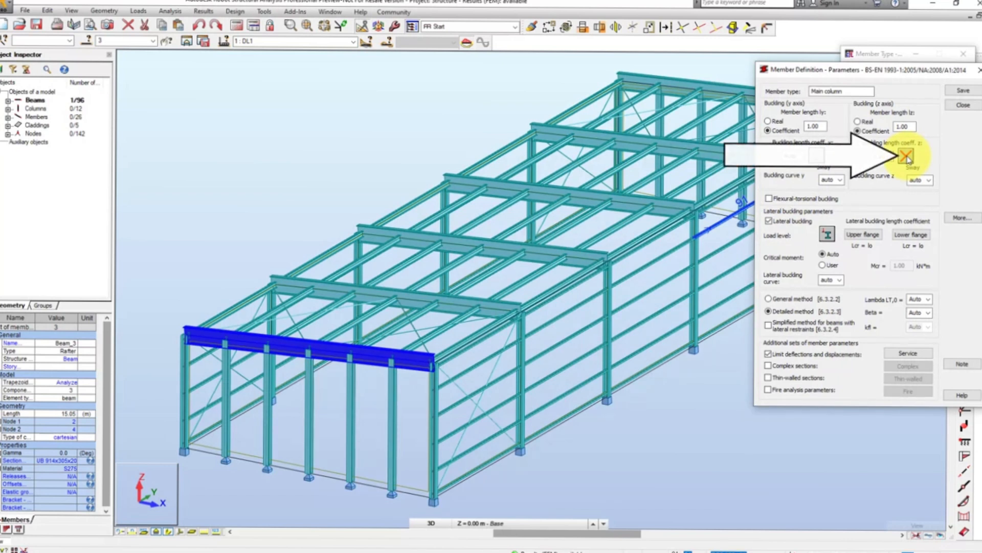
- Set the Main column's z-axis buckling to the non-sway diagram with coefficient 0.70 and turn off lateral buckling
left_click(906, 155)
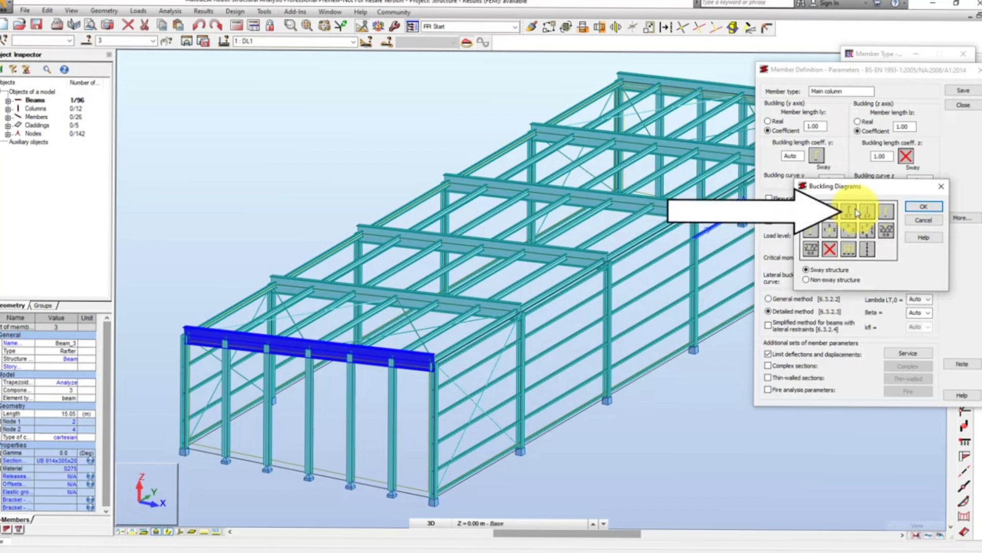
left_click(822, 280)
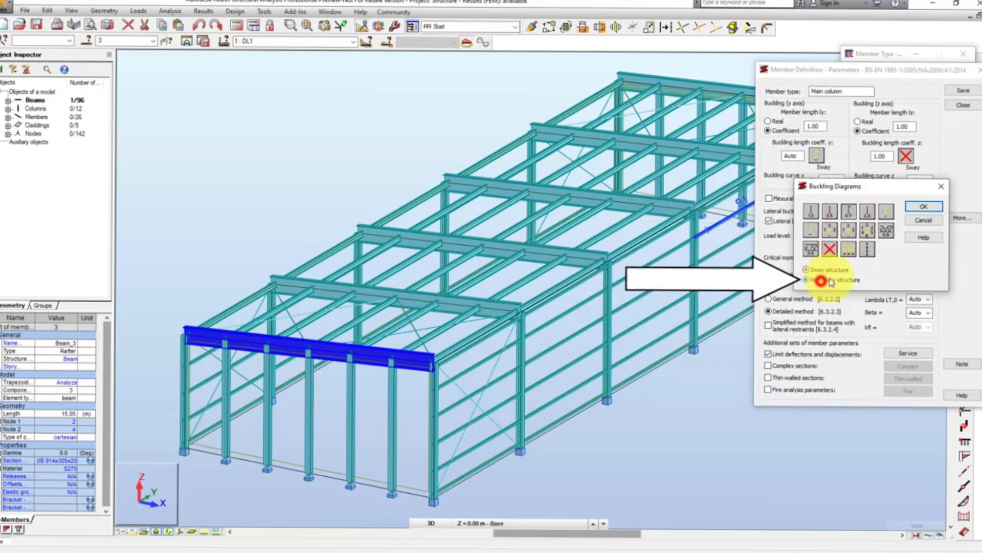
left_click(924, 206)
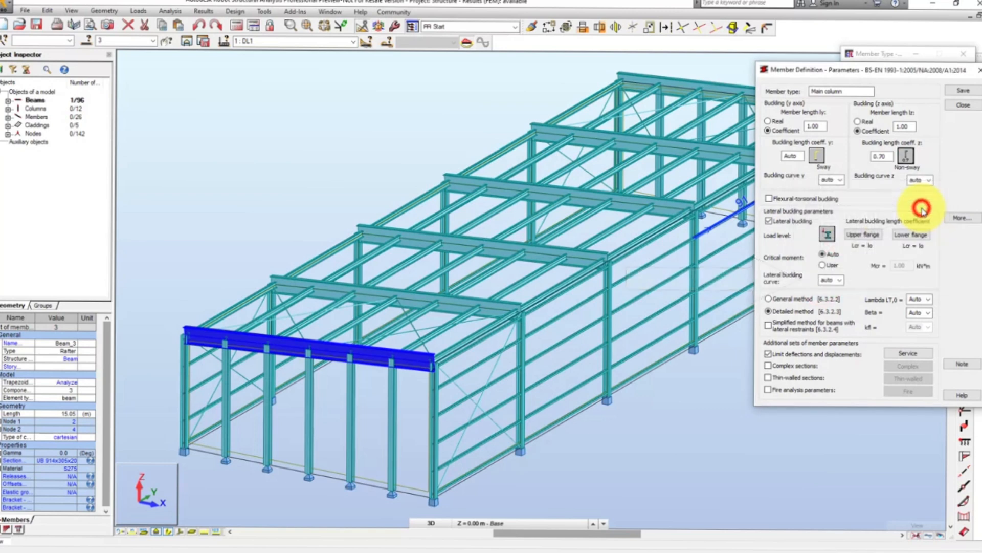
left_click(769, 221)
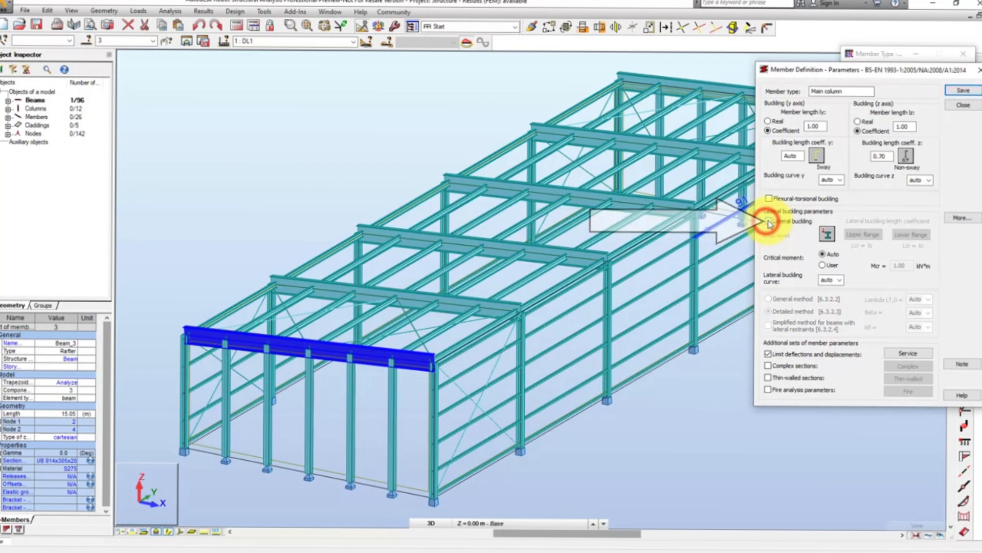
- Replace the Main column's final deflection limits with L/300 node displacement limits in X and Y, and save the type
left_click(902, 354)
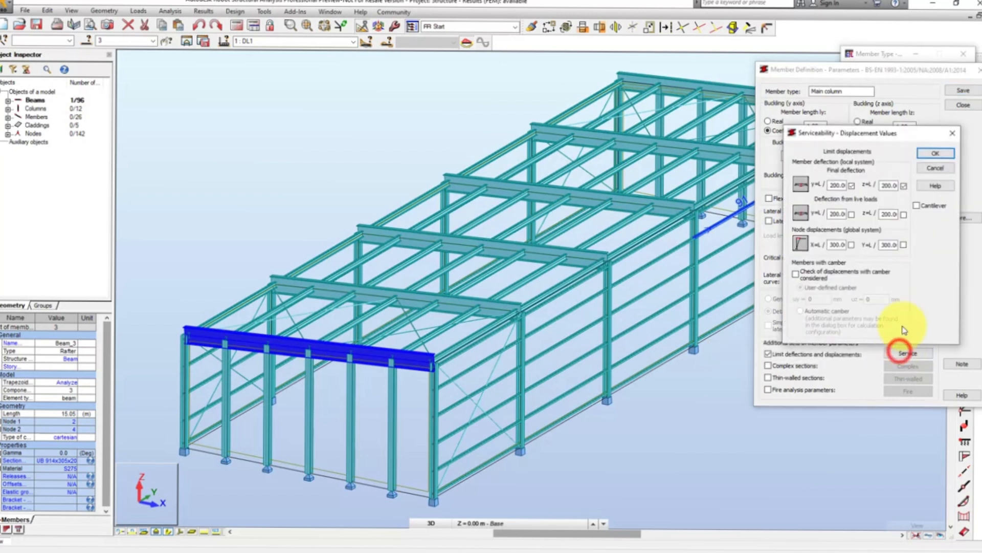
left_click(852, 188)
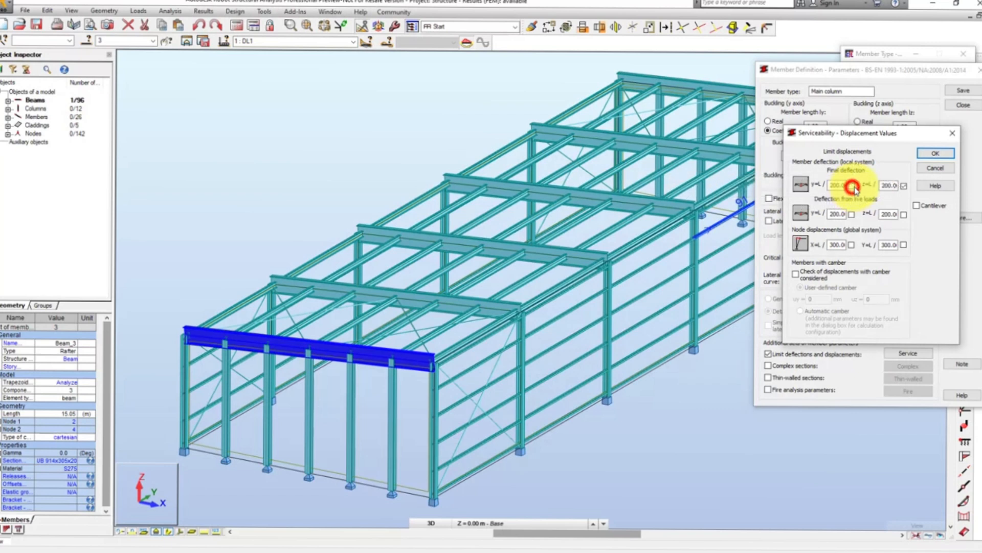
left_click(904, 186)
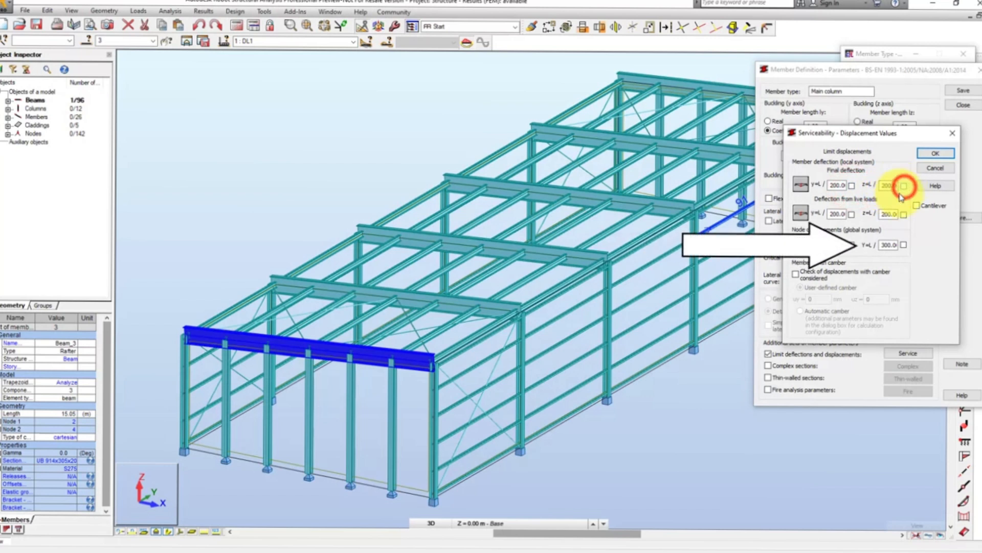
left_click(851, 245)
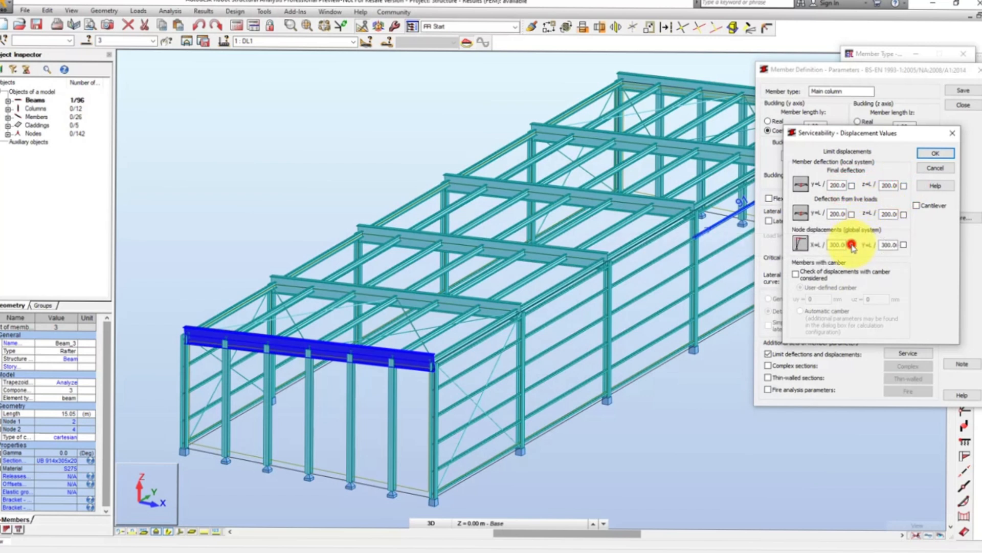
left_click(905, 245)
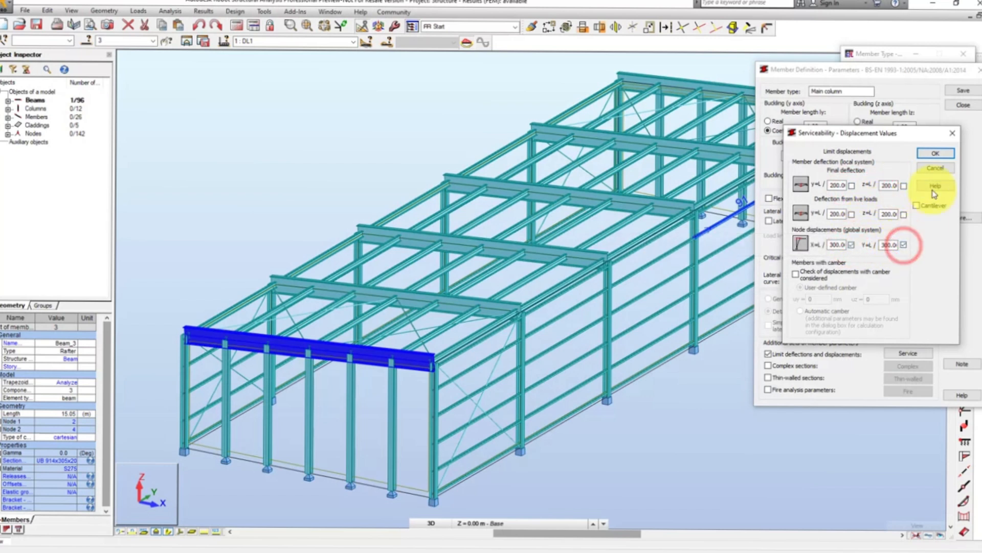
left_click(942, 154)
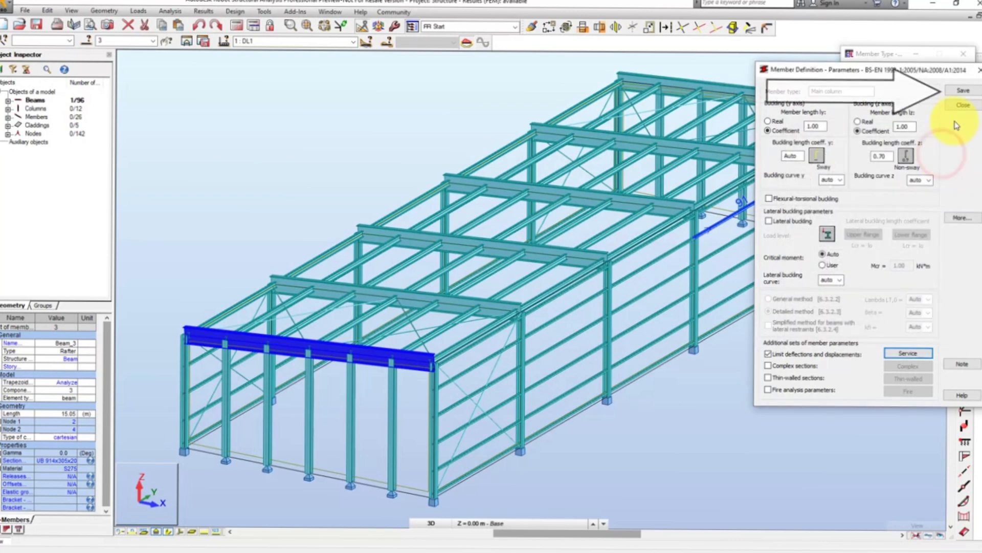
left_click(964, 90)
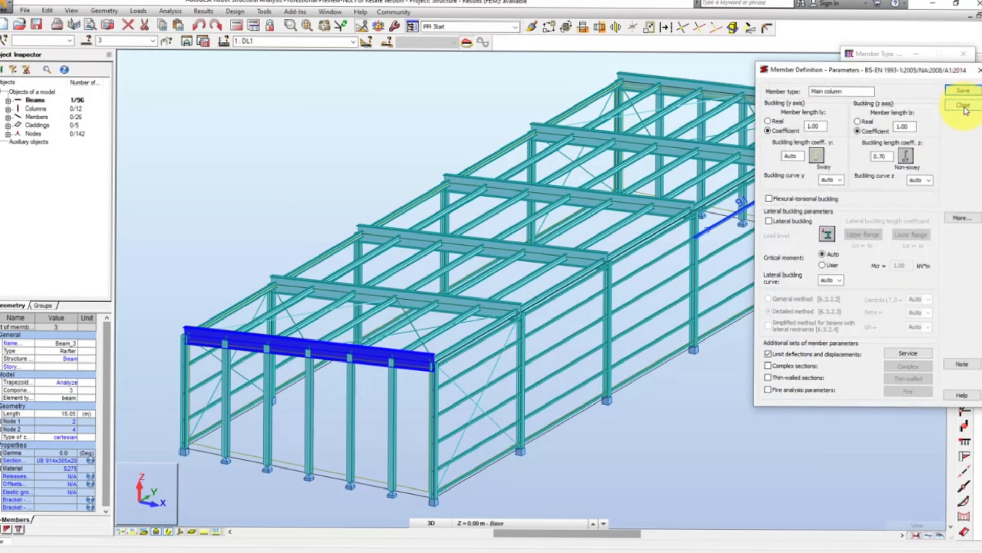
left_click(965, 106)
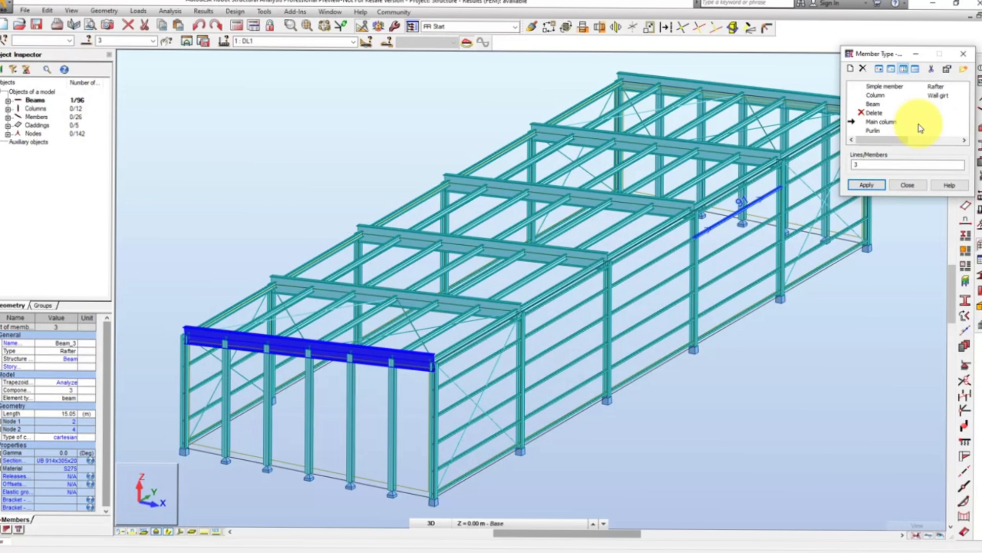
- Clear the member list for the Main column type and select all members sharing the cross-section of a front gable column
left_click(890, 160)
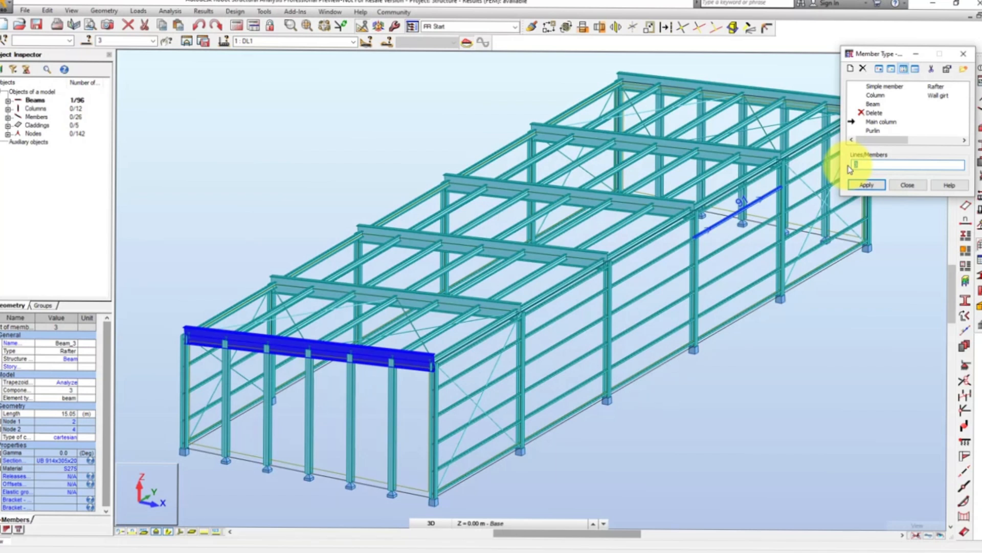
key("BackSpace")
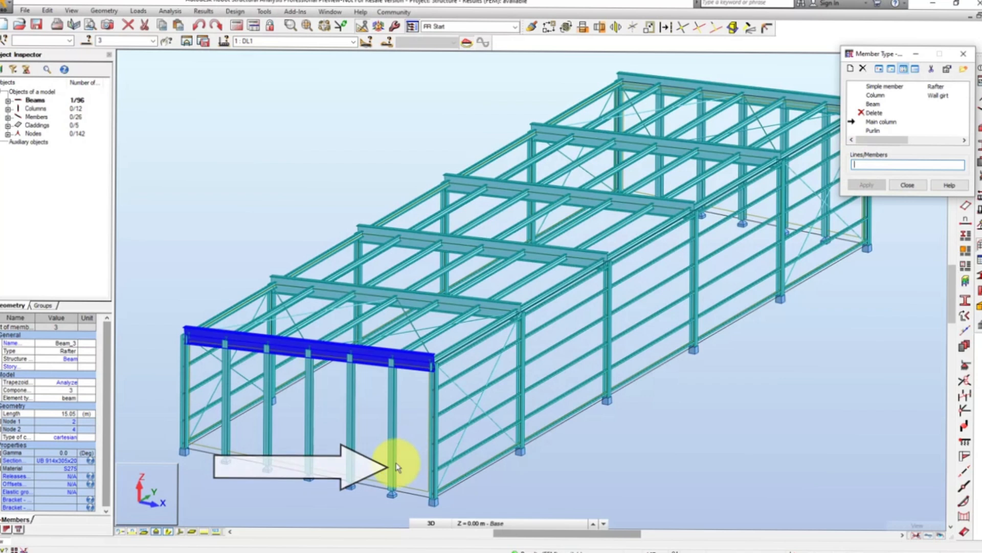
left_click(392, 465)
right_click(392, 465)
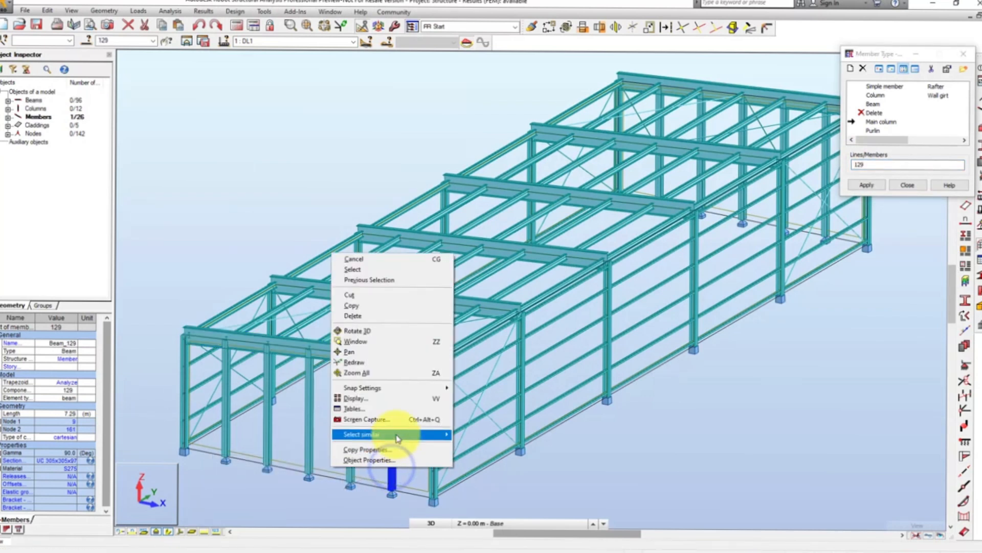
mouse_move(398, 438)
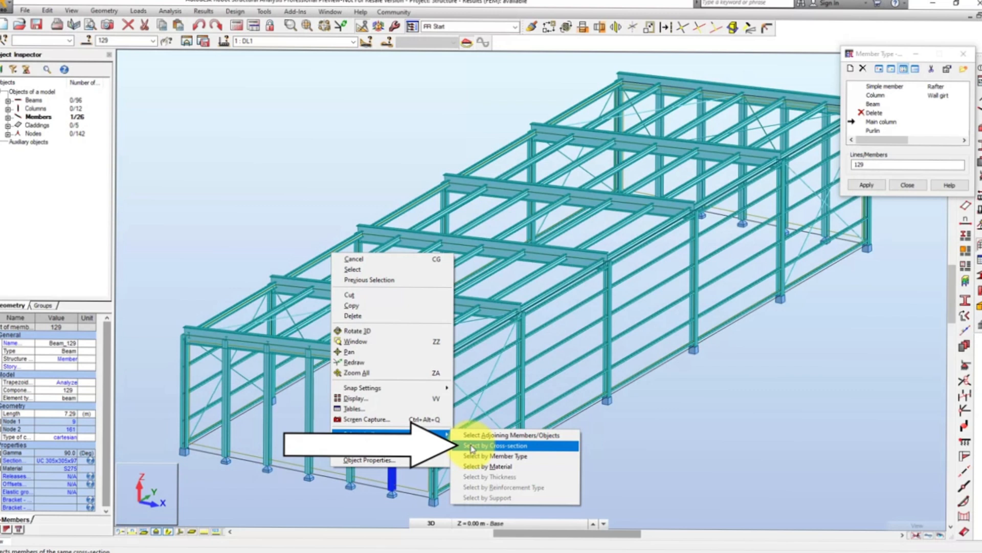
left_click(472, 446)
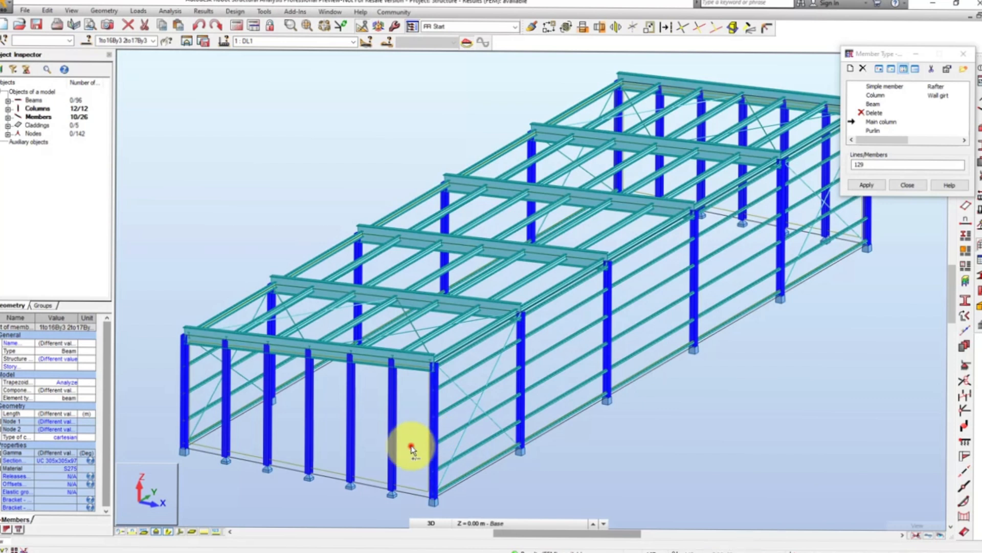
- Remove the front and rear gable columns from the selection and assign the Main column type to the remaining selected columns
left_click_drag(411, 446, 218, 441)
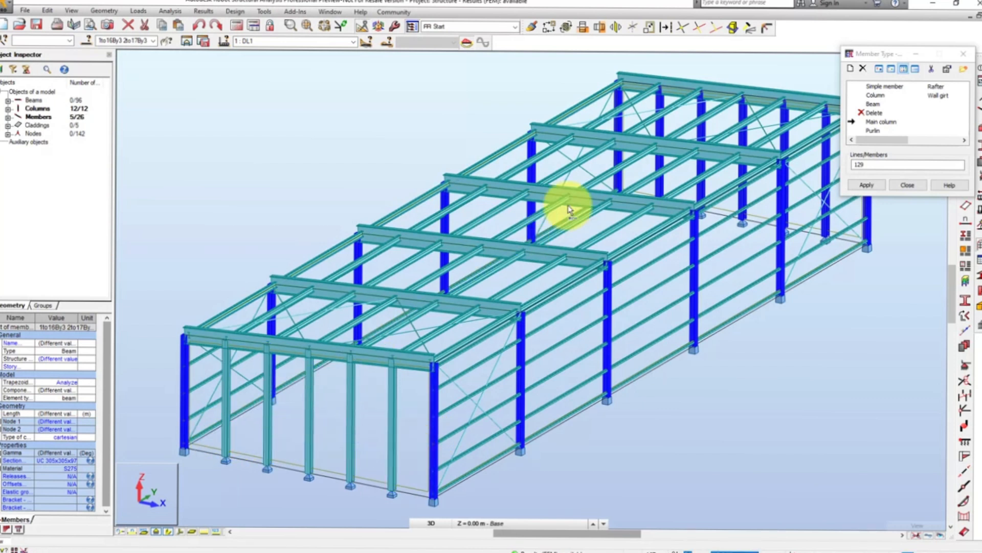
left_click(657, 162)
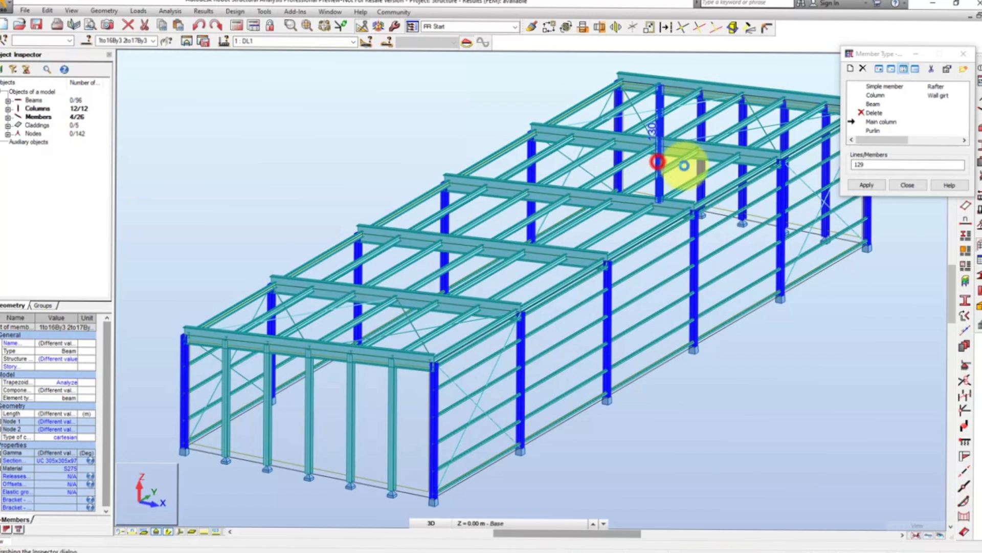
left_click(700, 165)
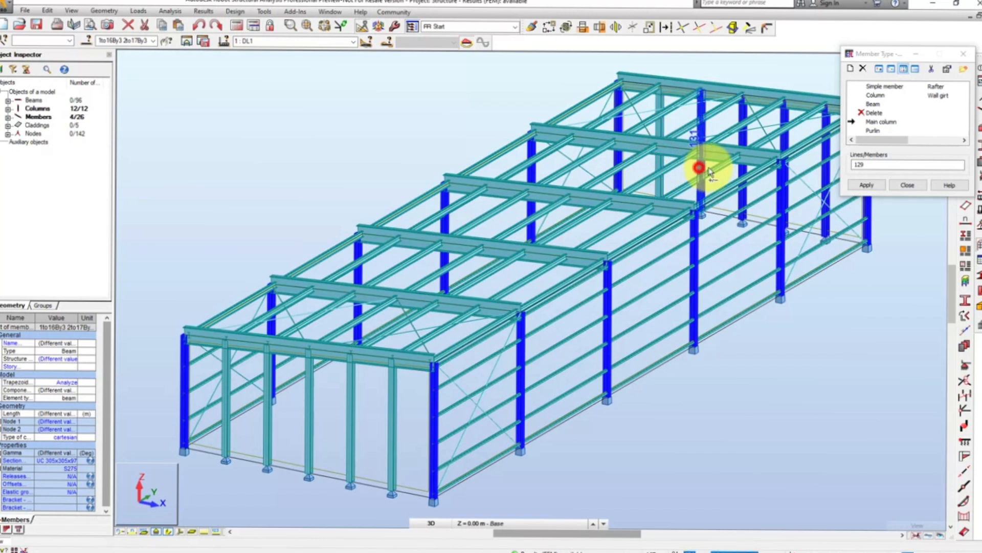
left_click(742, 173)
left_click(782, 115)
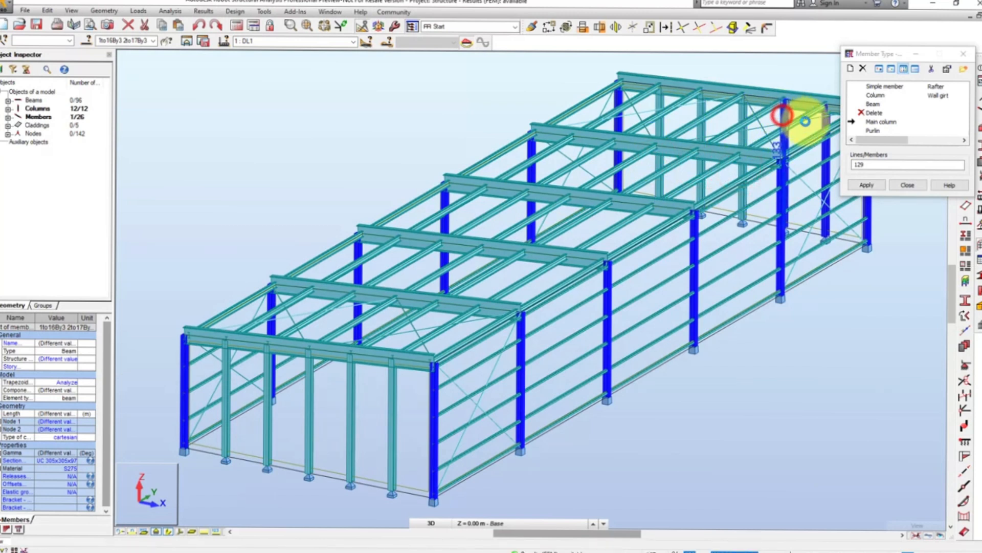
left_click(825, 171)
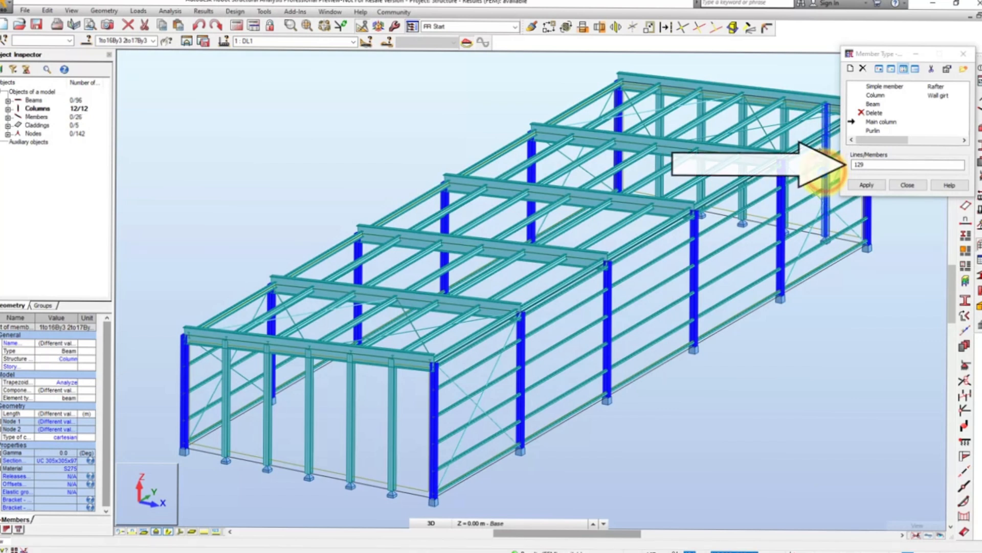
left_click(884, 164)
left_click(872, 185)
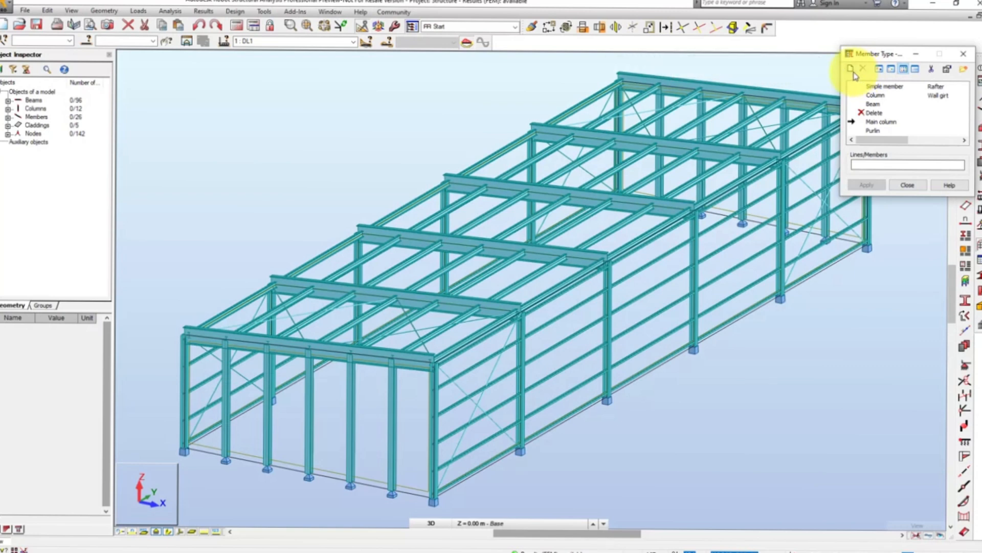
- Start a member type named Gable column with sway buckling diagrams and coefficient 0.70 for both the y and z axes
left_click(851, 68)
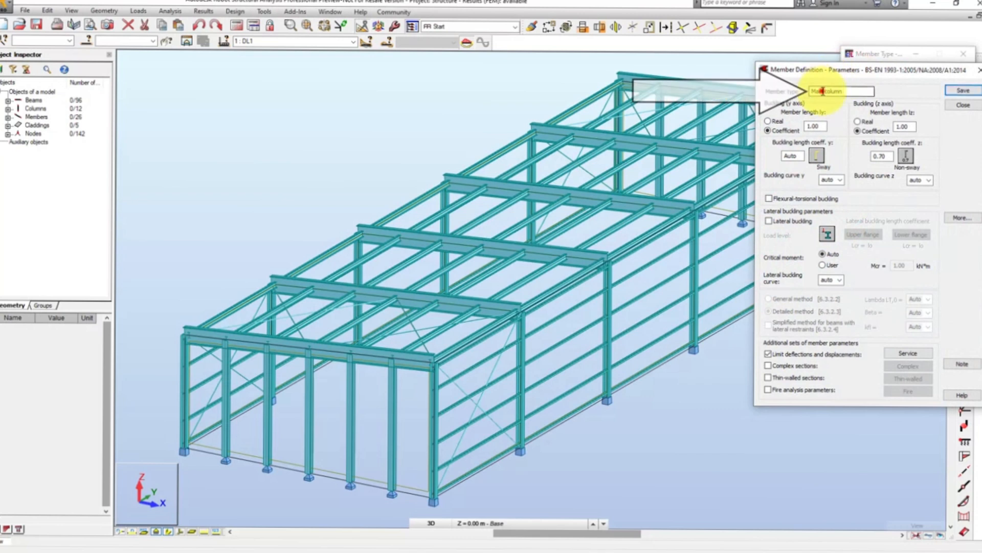
double_click(821, 91)
type("Gable")
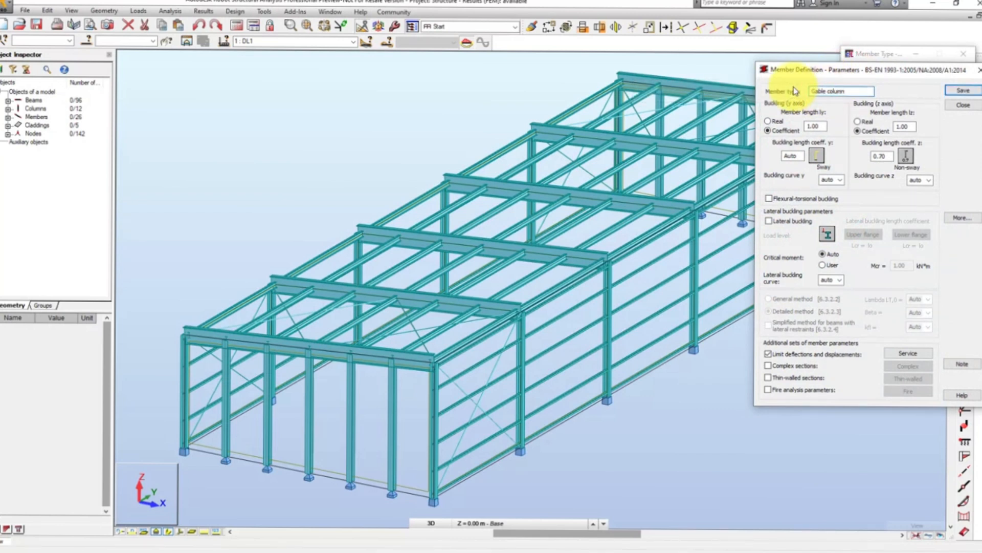
left_click(814, 150)
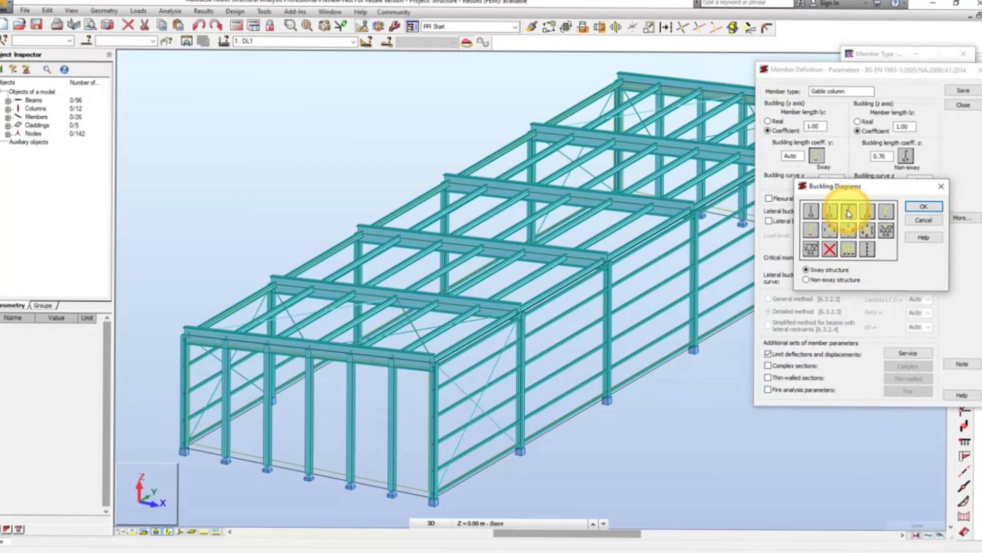
left_click(920, 208)
left_click(907, 156)
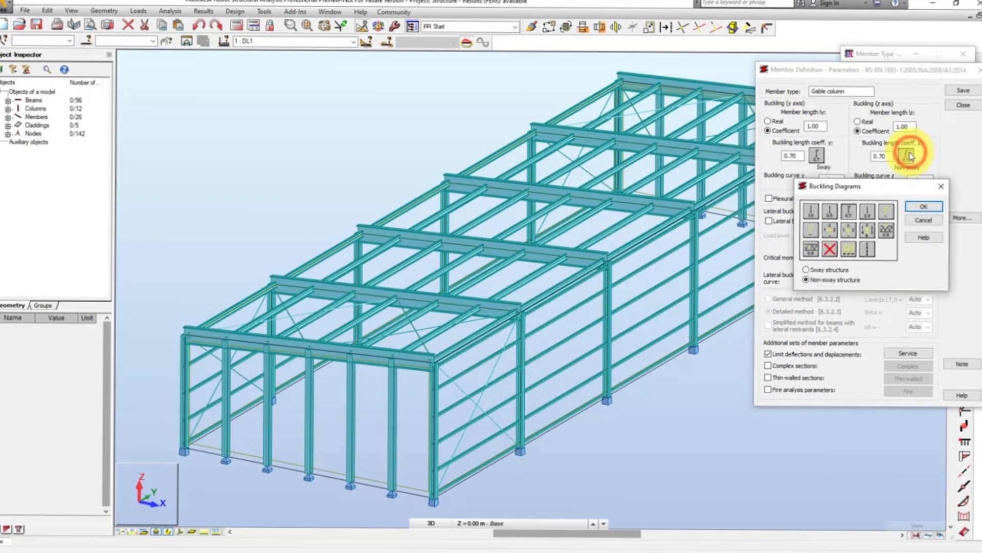
left_click(820, 270)
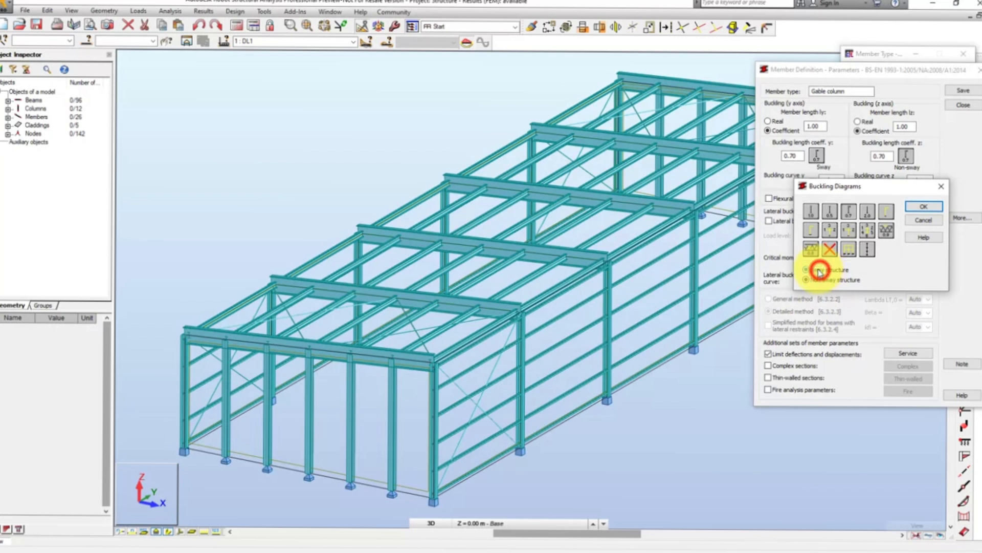
left_click(924, 206)
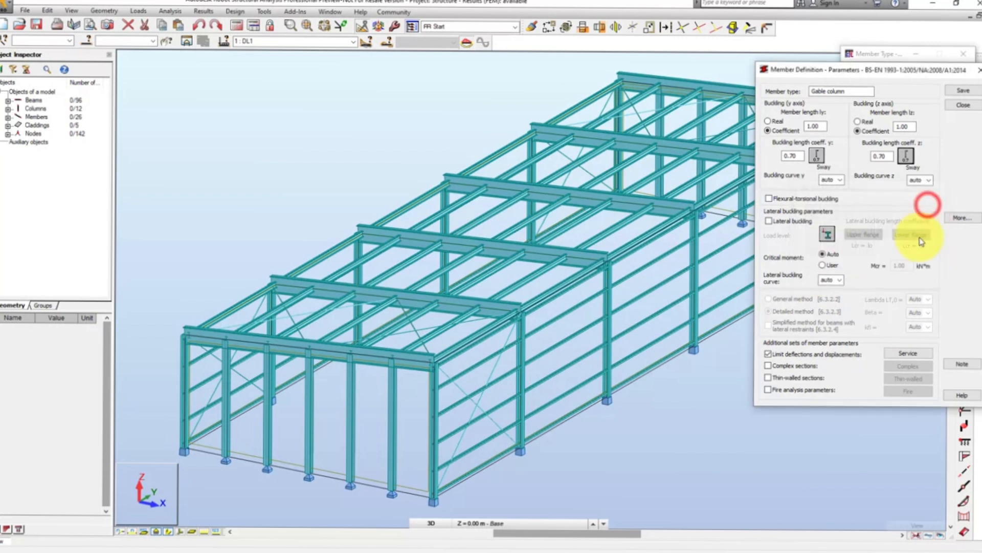
- Keep the L/300 node displacement limits in X and Y for the Gable column type, save it and close its definition
left_click(908, 354)
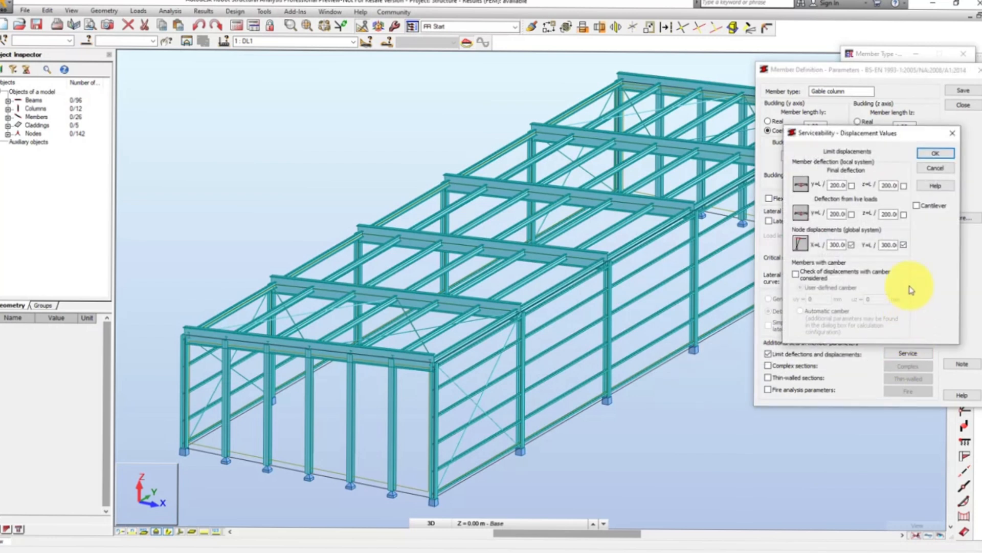
left_click(935, 153)
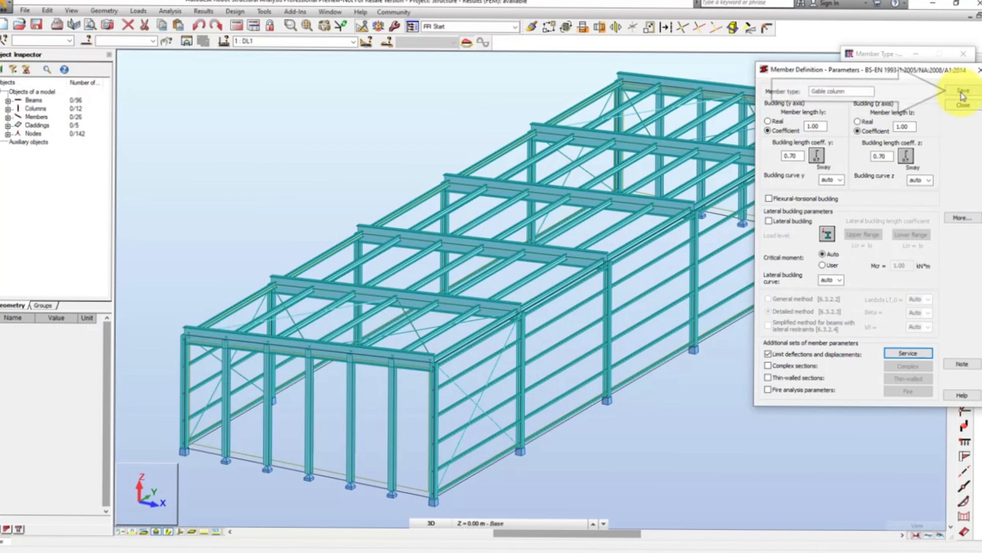
left_click(963, 92)
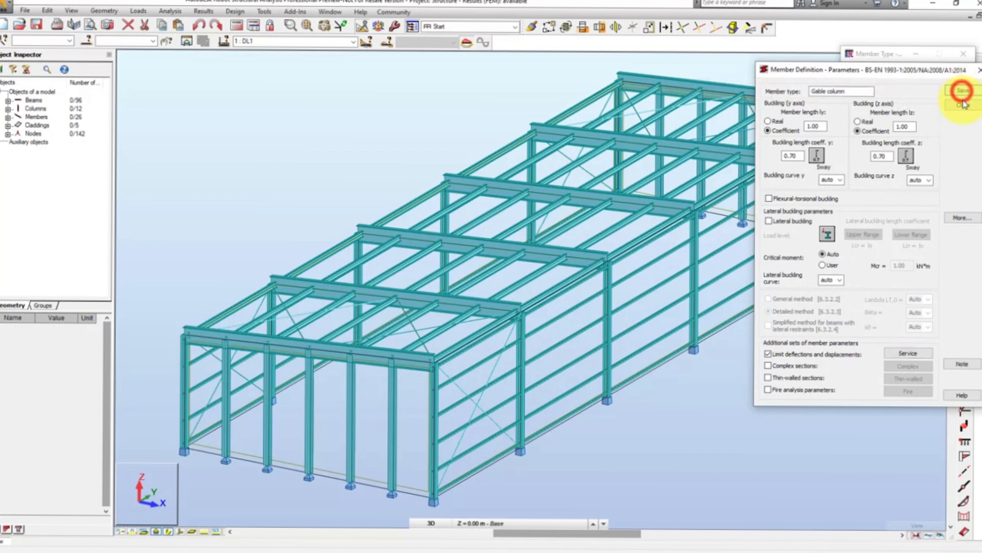
left_click(963, 105)
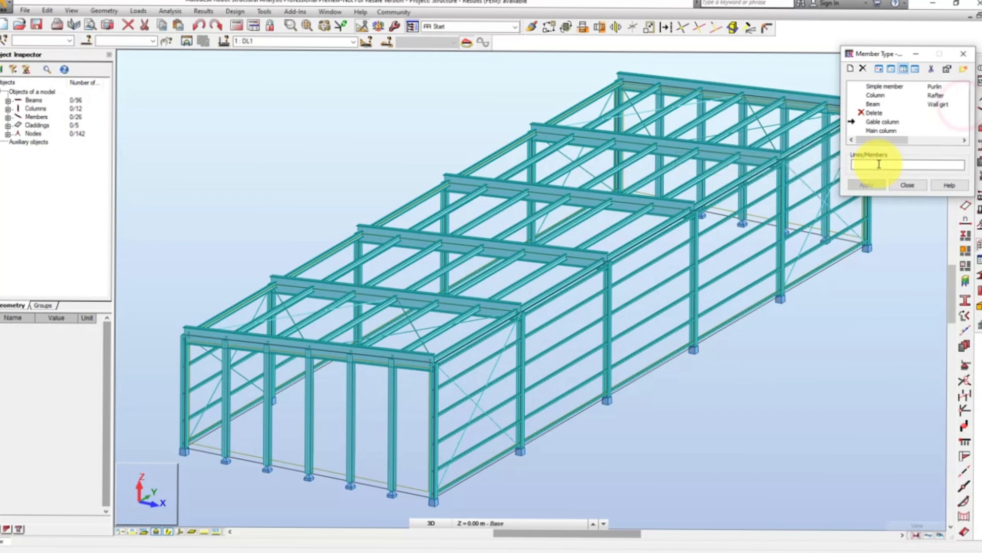
- Select the five front and five rear gable columns and assign the Gable column type to them
left_click(879, 164)
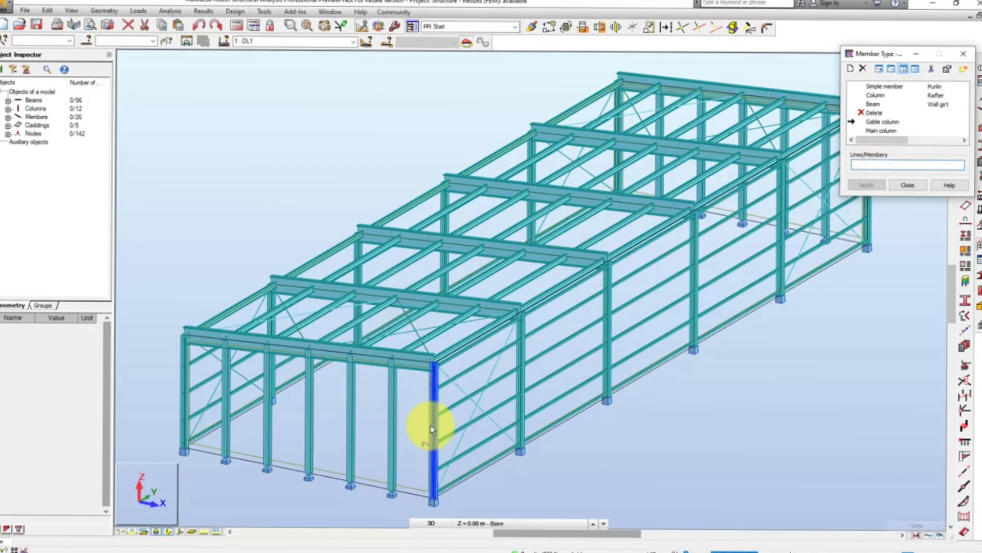
left_click_drag(412, 455, 225, 439)
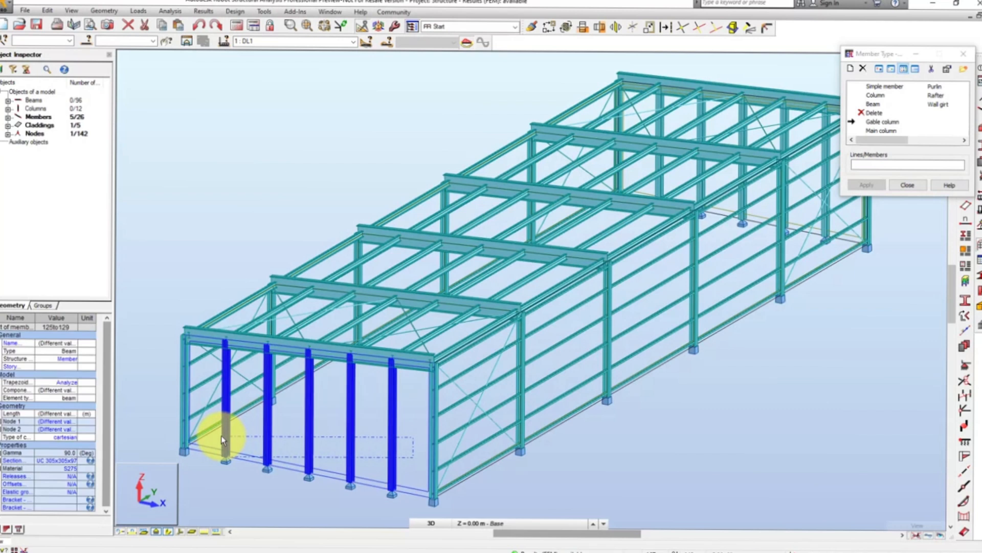
left_click(658, 126, "ctrl")
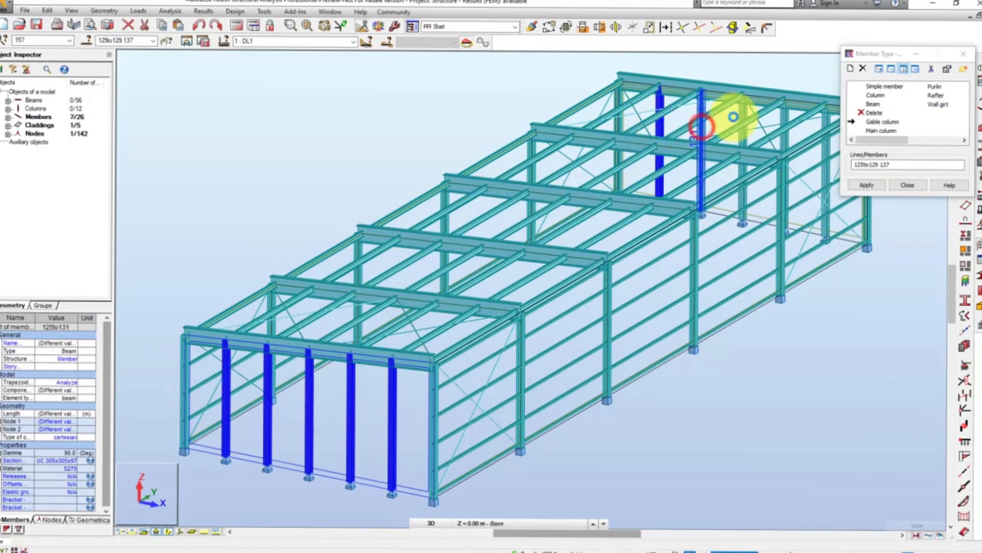
left_click(702, 127, "ctrl")
left_click(745, 113, "ctrl")
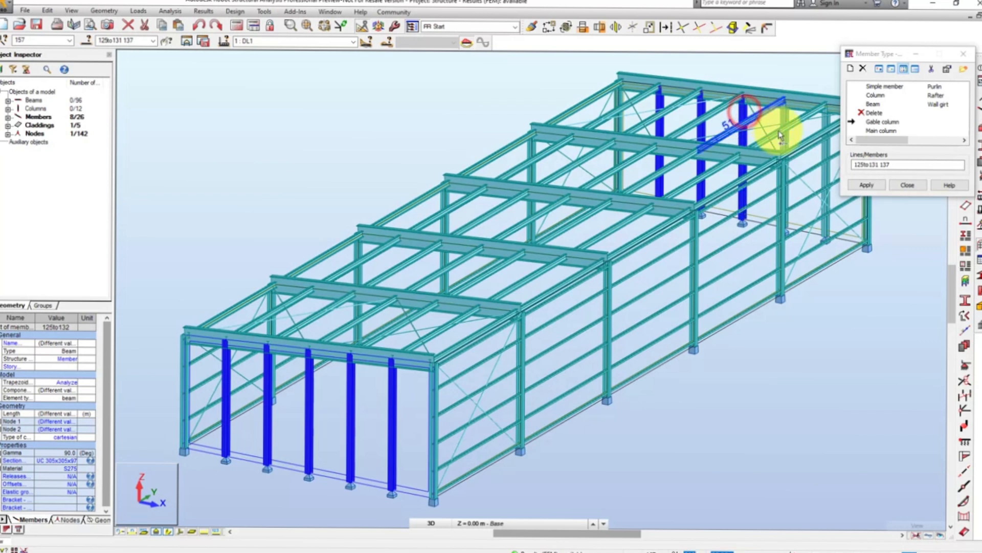
left_click(784, 143, "ctrl")
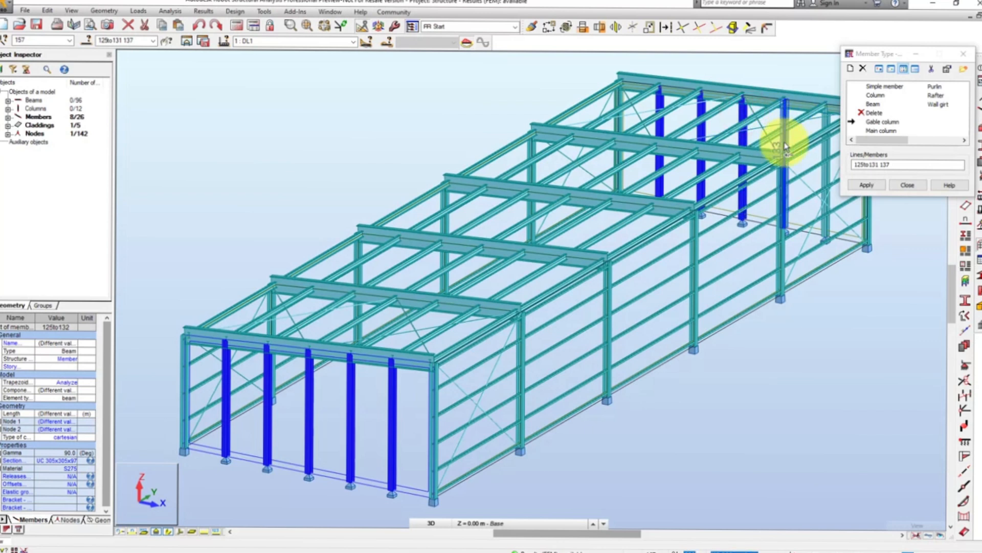
left_click(825, 175, "ctrl")
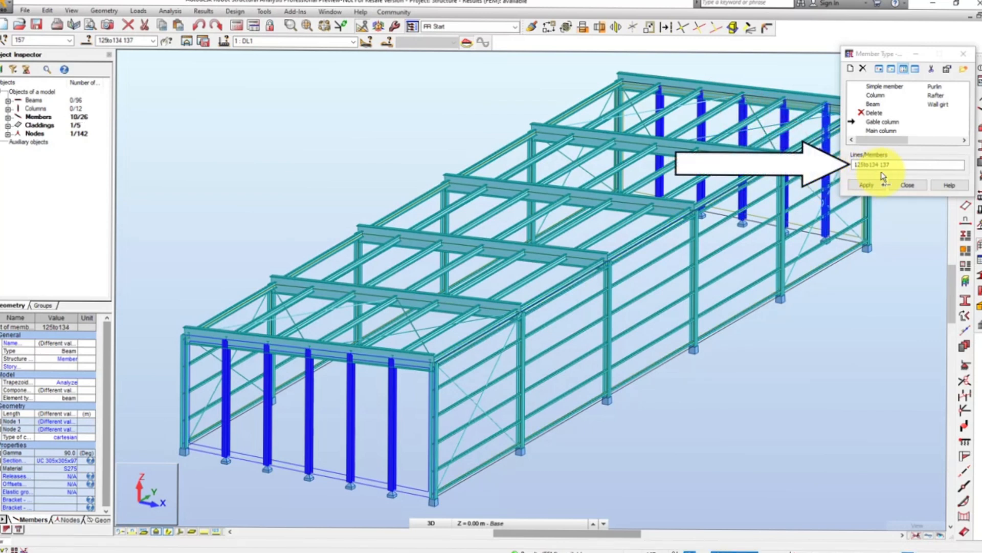
left_click(904, 164)
left_click(873, 184)
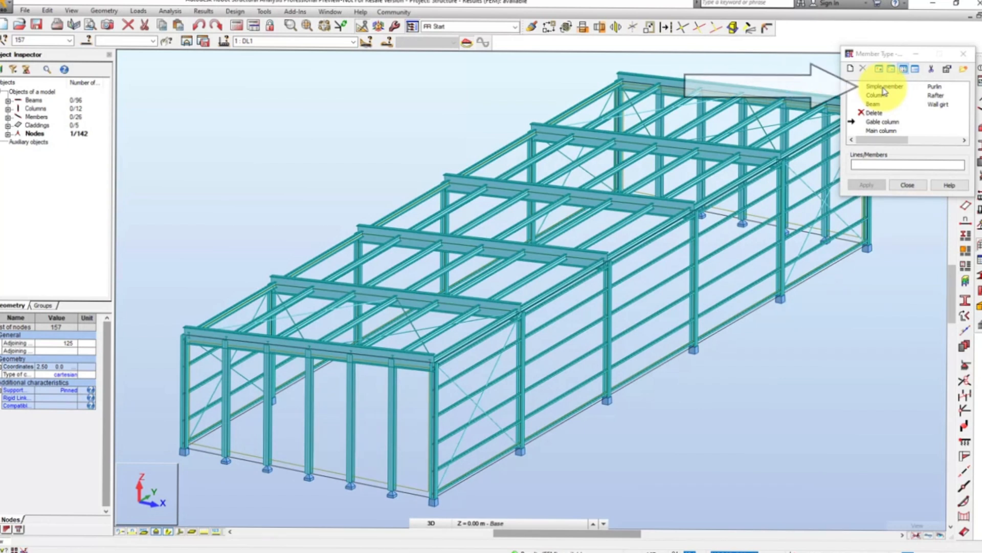
- Assign the Simple member type to all bracing members sharing the cross-section of a side wall brace, and finish assigning member types
left_click(884, 87)
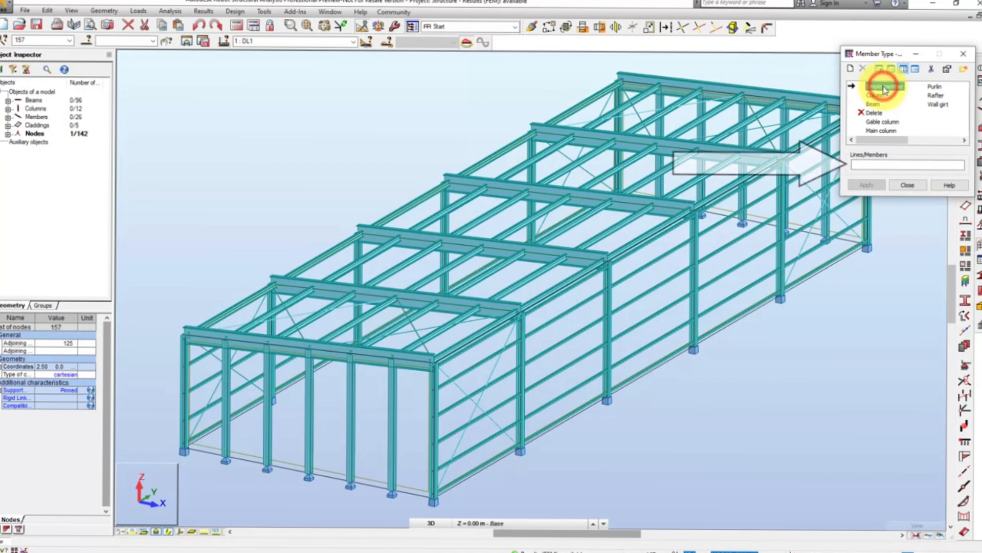
left_click(864, 164)
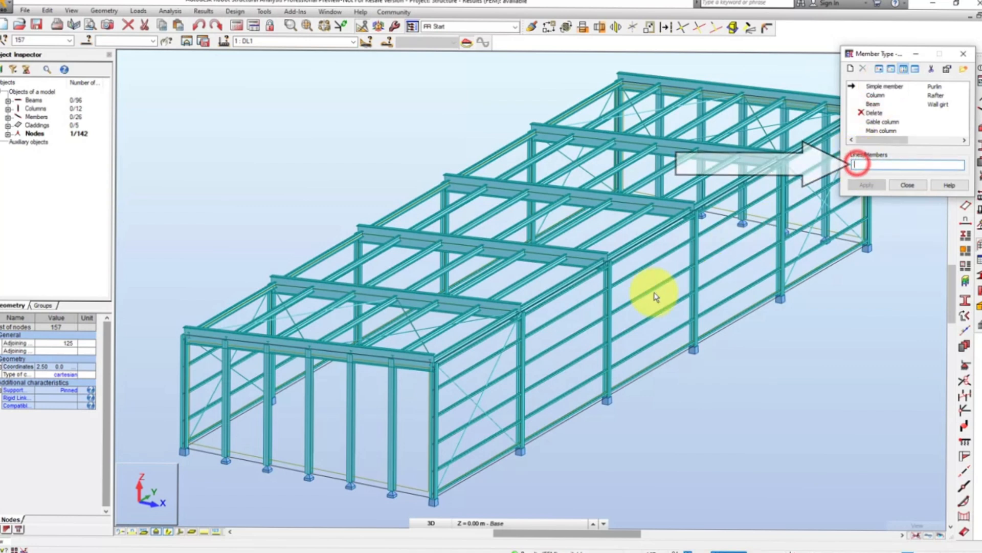
left_click(495, 425)
right_click(496, 425)
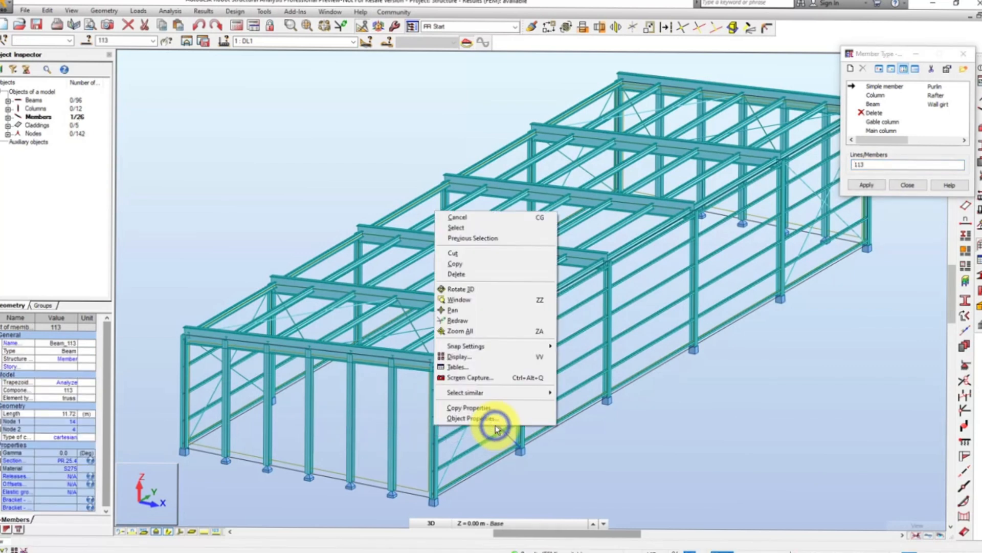
mouse_move(503, 394)
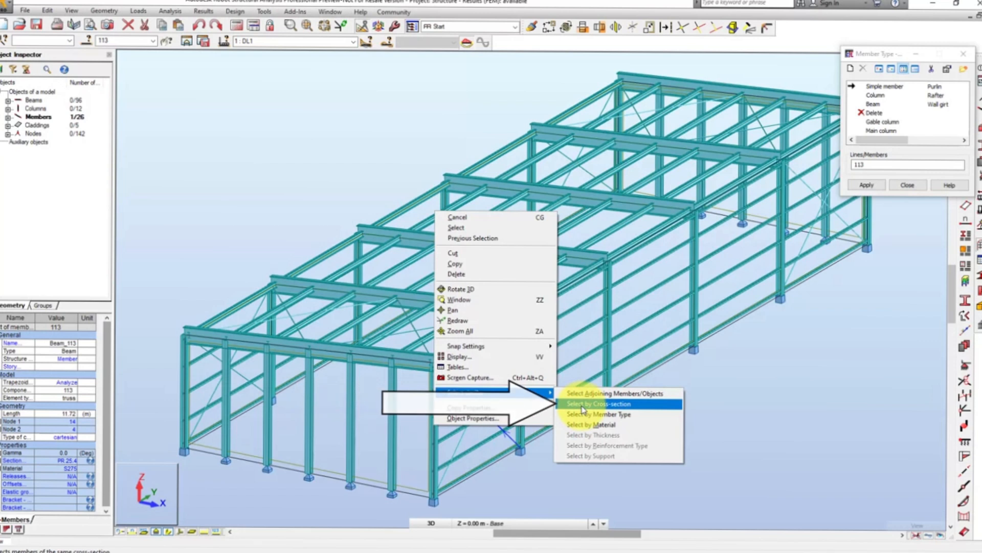
left_click(582, 408)
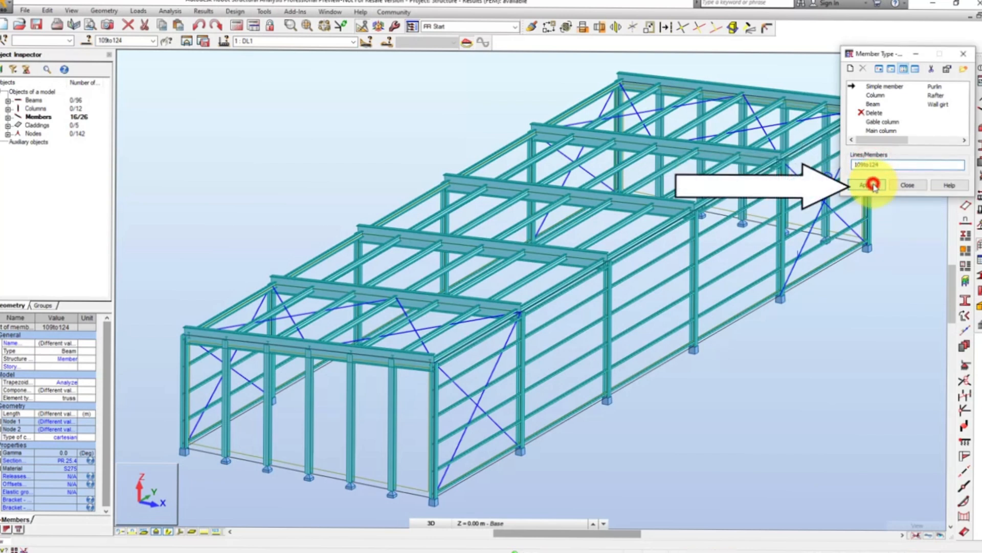
left_click(873, 185)
left_click(904, 186)
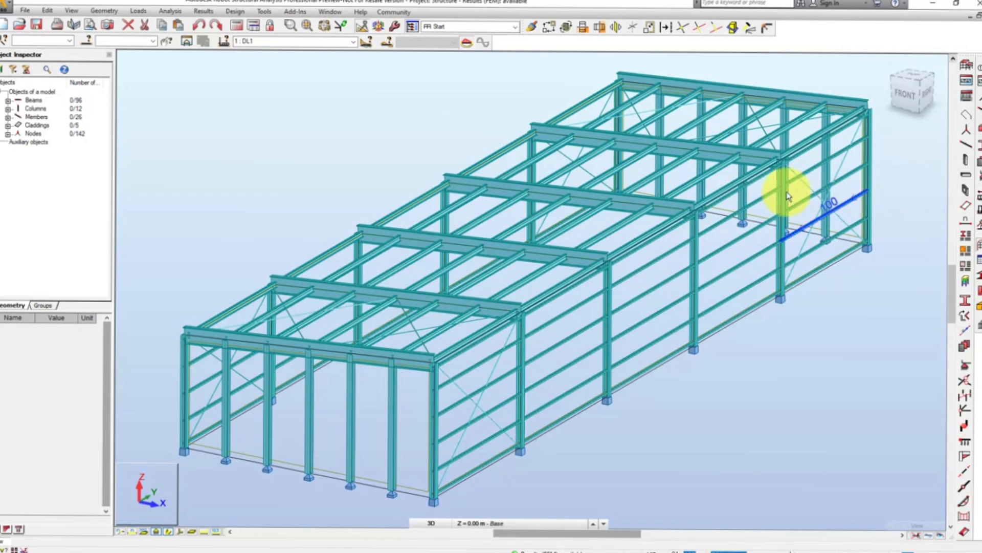
- Turn on the display of member types with a legend by colors for the whole structure
left_click(72, 11)
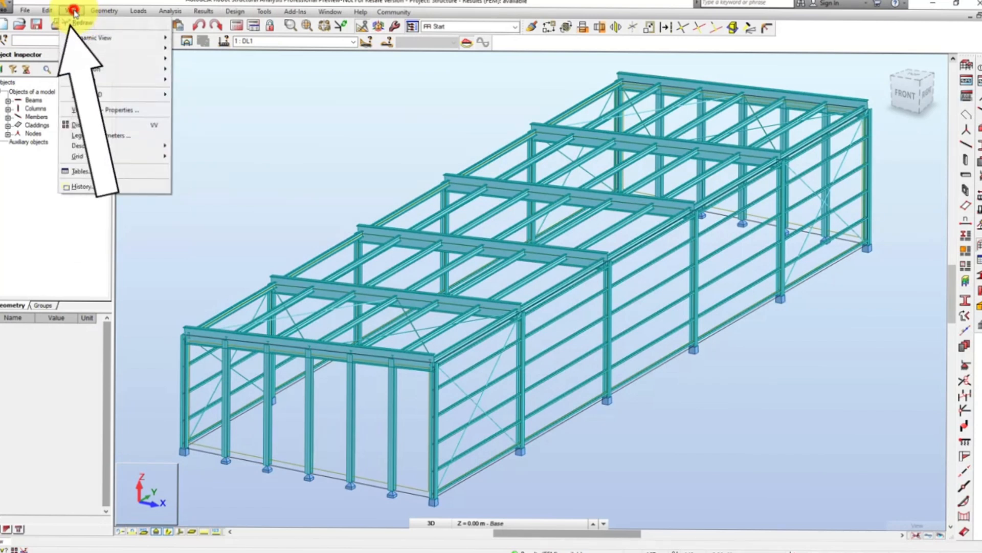
left_click(87, 126)
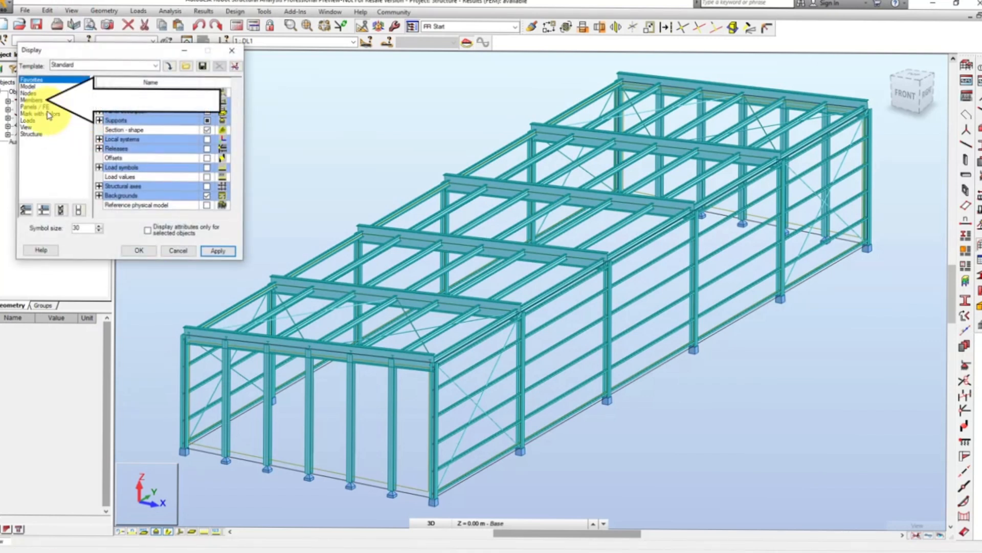
left_click(38, 99)
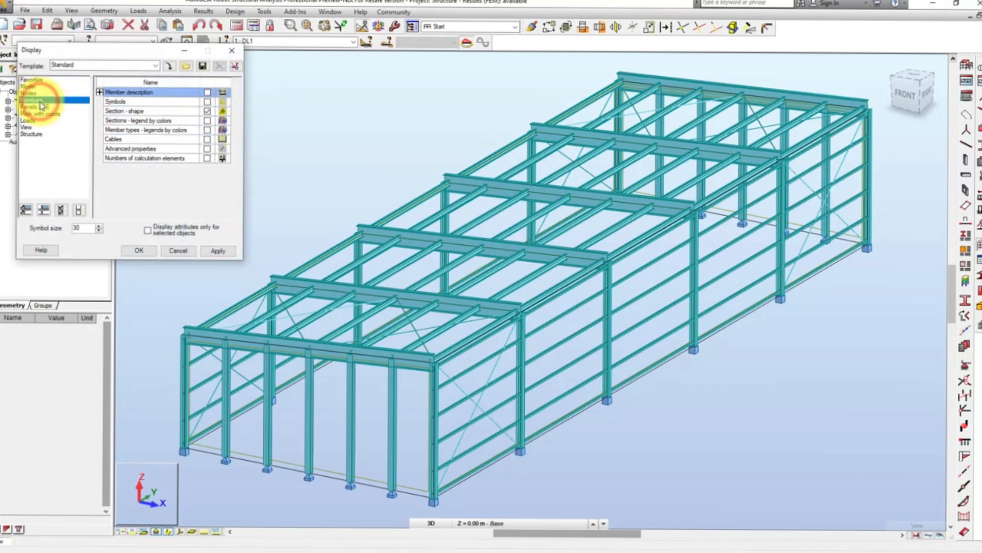
left_click(207, 130)
left_click(215, 250)
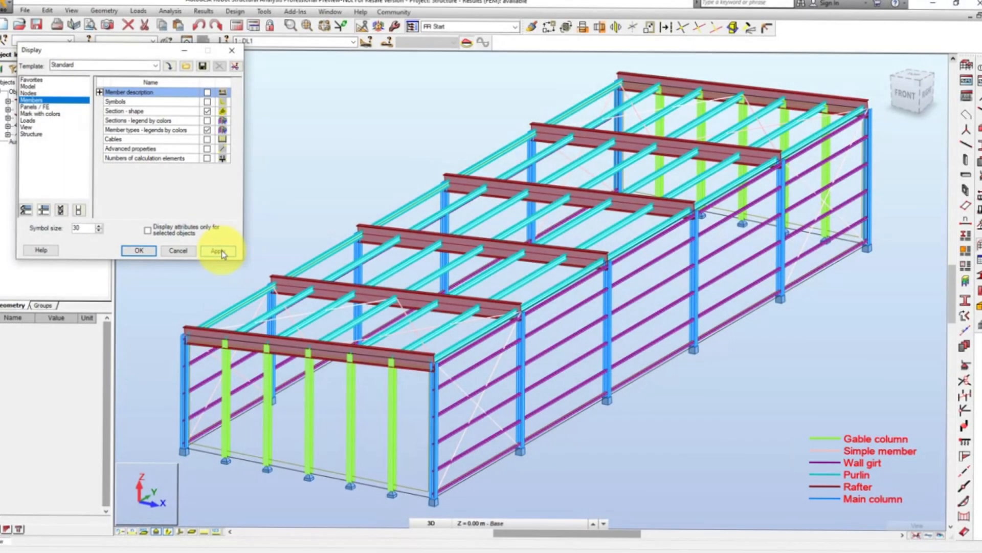
left_click(233, 54)
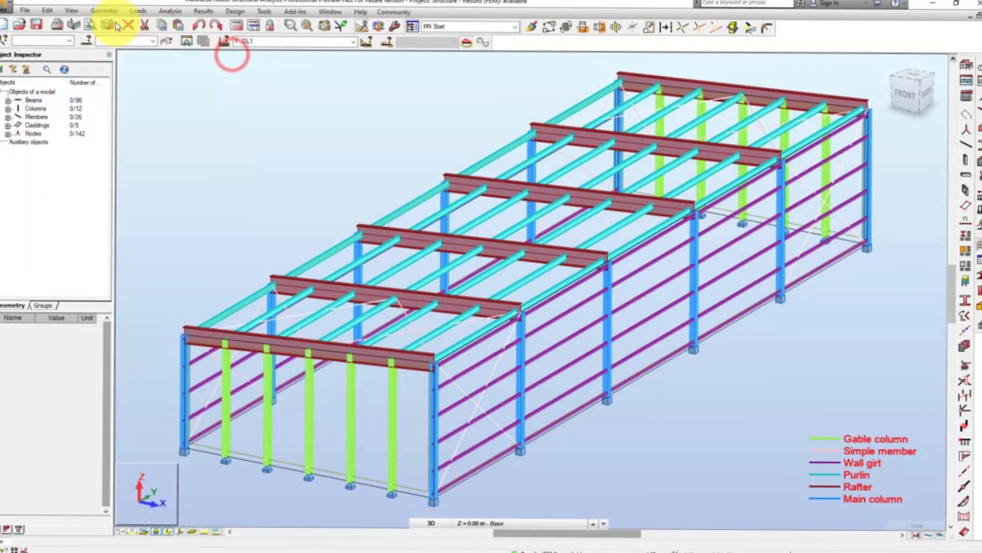
- Open the Members data table, check the member type assigned to each member of the structure, and close the table
left_click(74, 12)
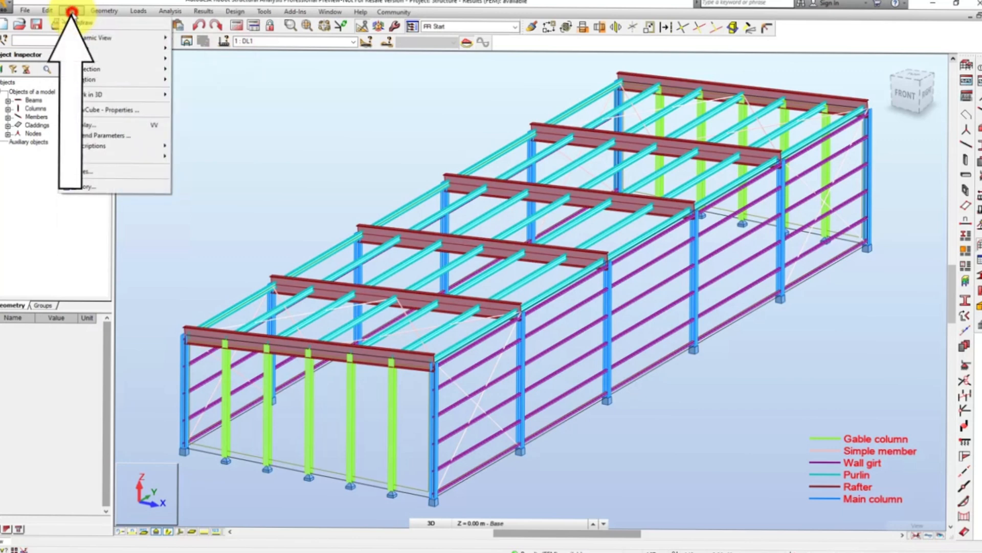
left_click(93, 172)
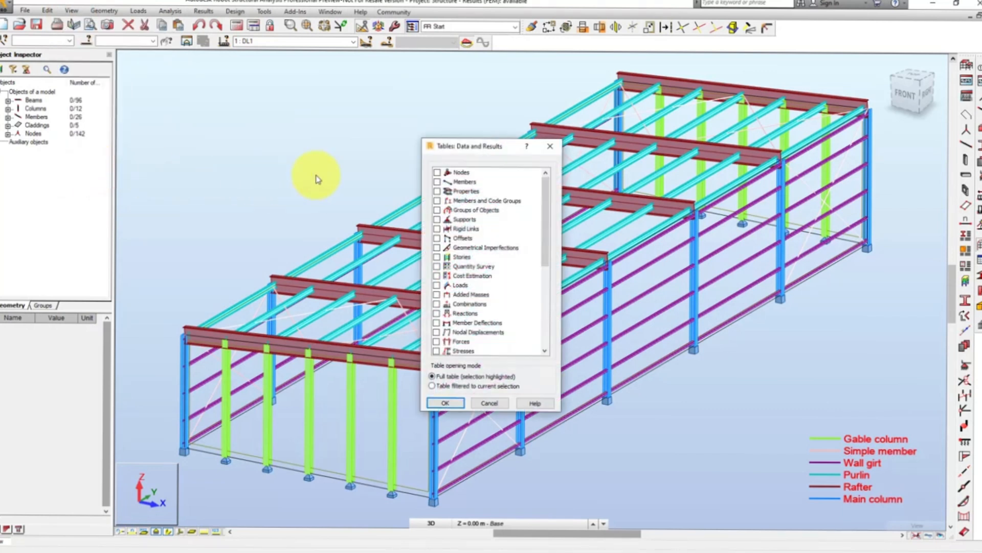
left_click(437, 182)
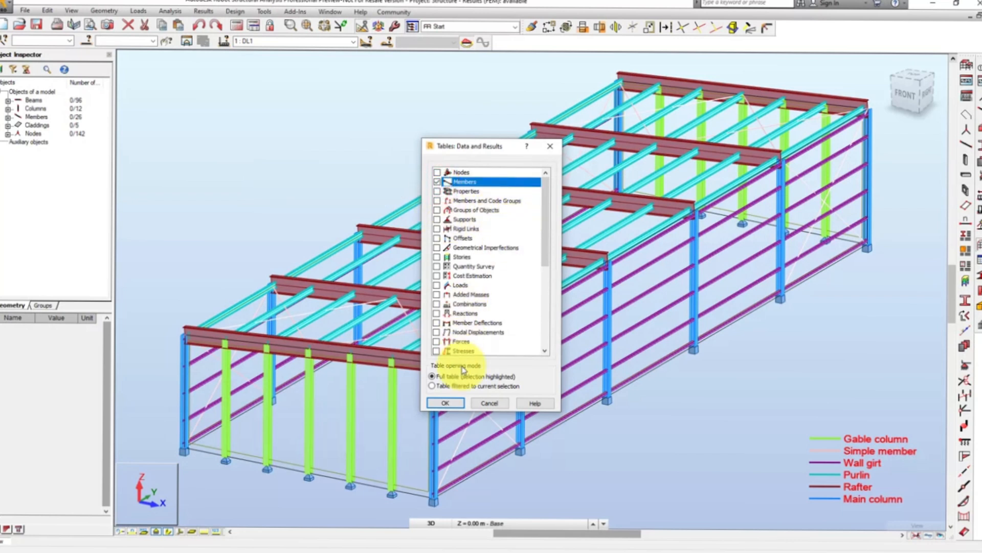
left_click(446, 403)
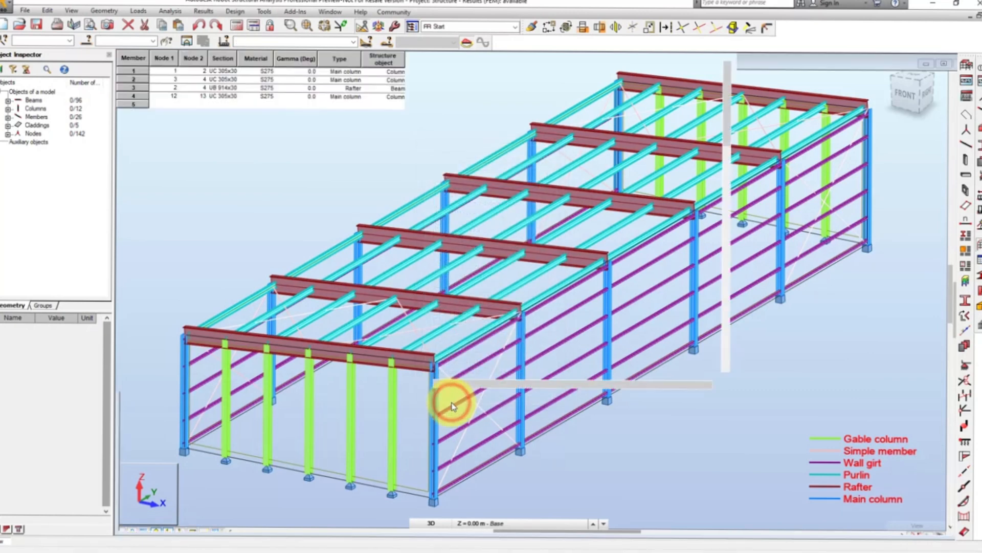
scroll(452, 405, "down", 20)
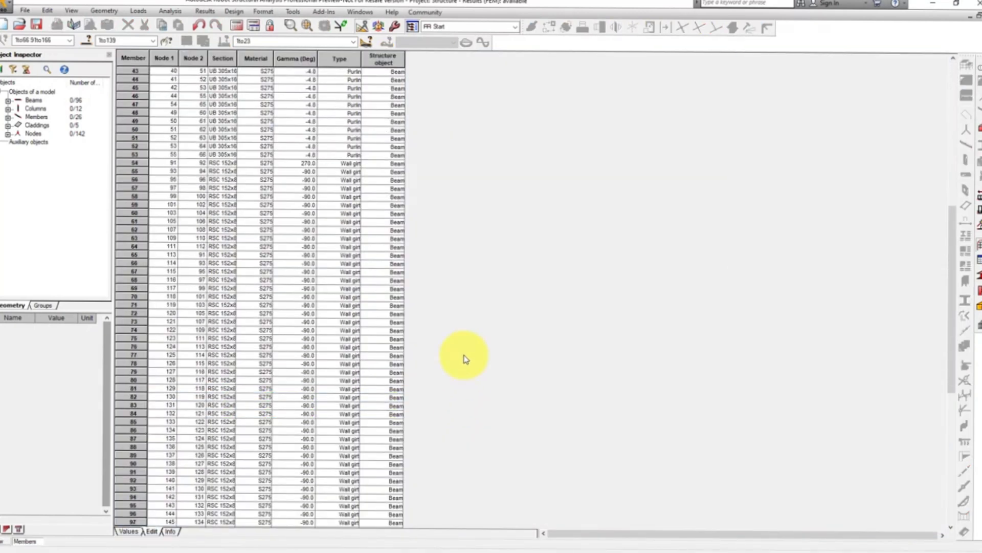
scroll(465, 359, "down", 5)
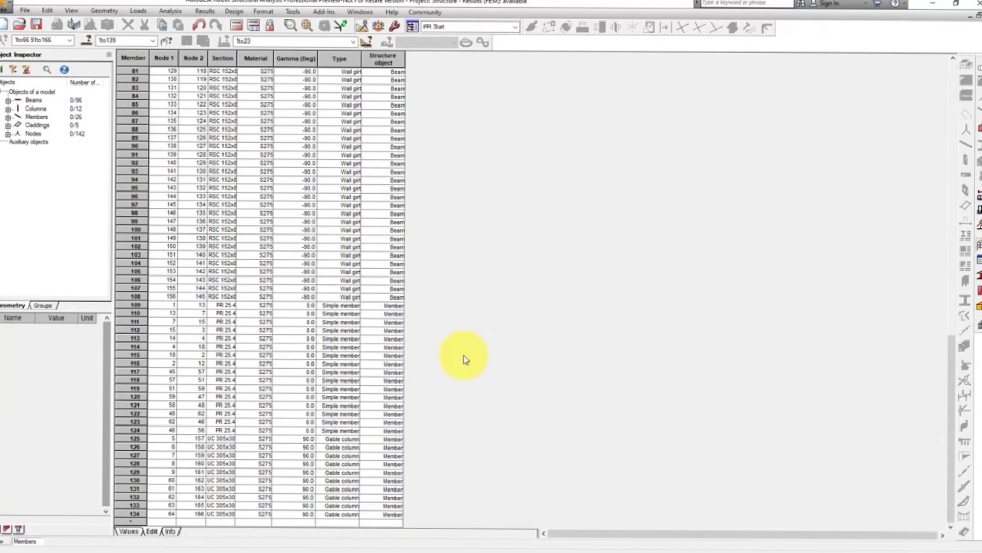
scroll(465, 359, "up", 20)
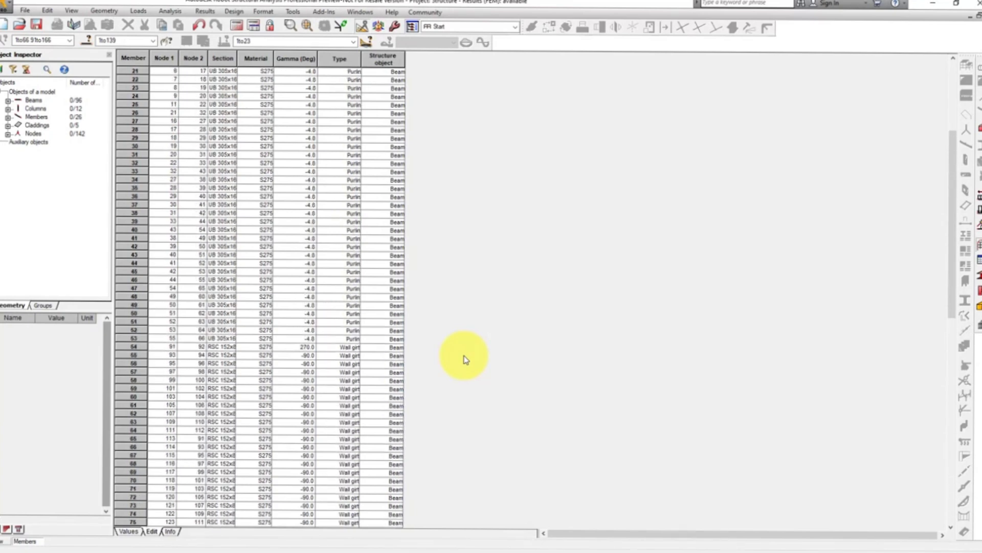
scroll(465, 359, "up", 7)
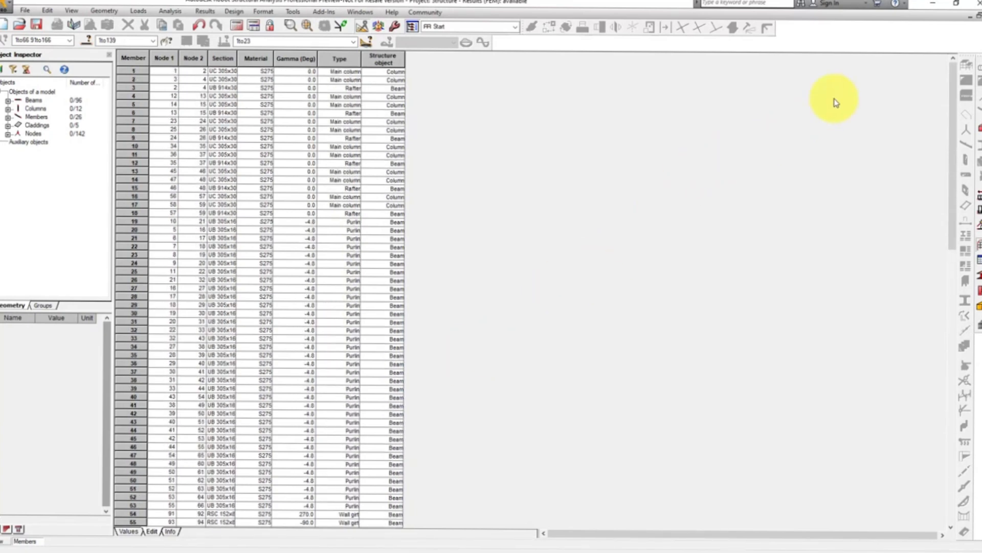
left_click(976, 16)
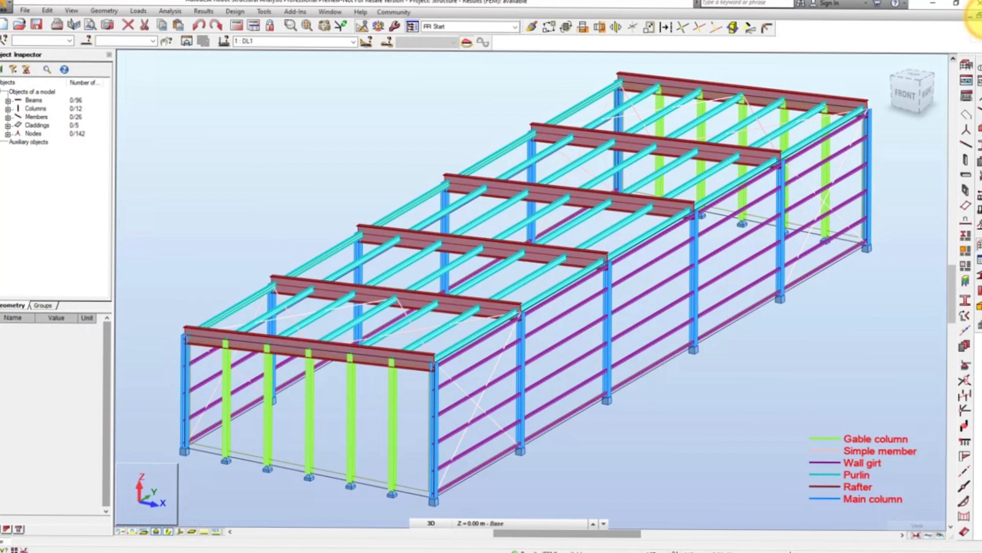
- Turn off the section shape display and set the steel design calculations to member verification with the SLS limit state included
left_click(167, 532)
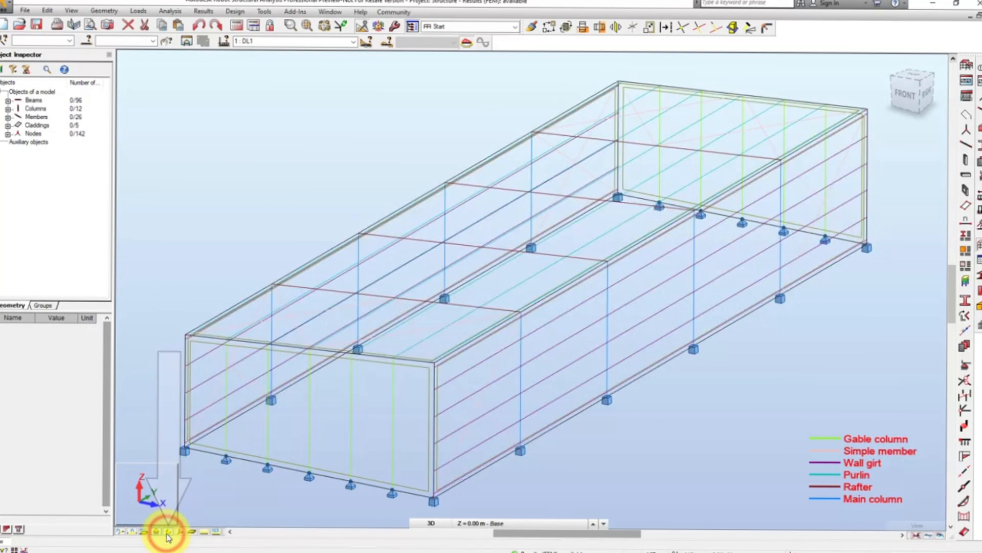
left_click(239, 13)
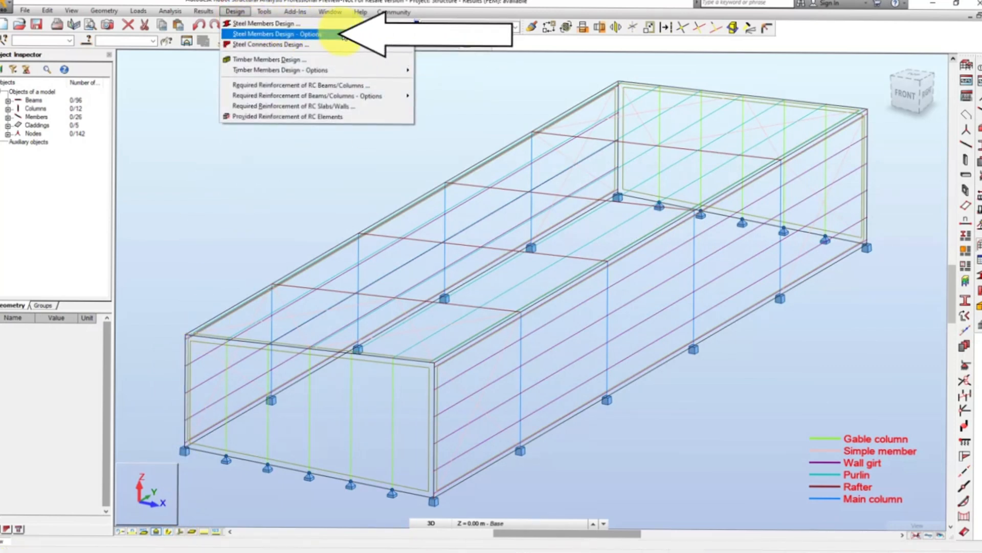
mouse_move(389, 34)
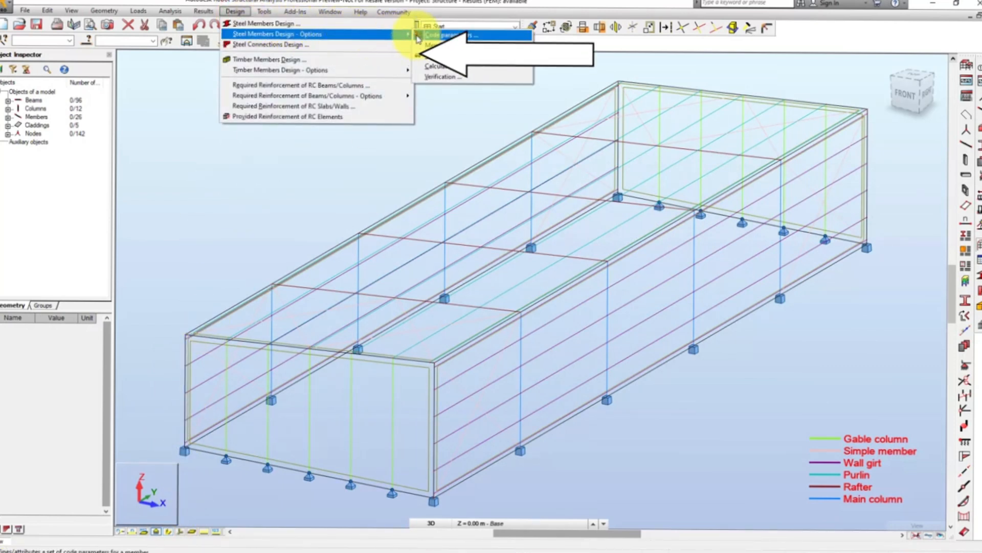
left_click(445, 65)
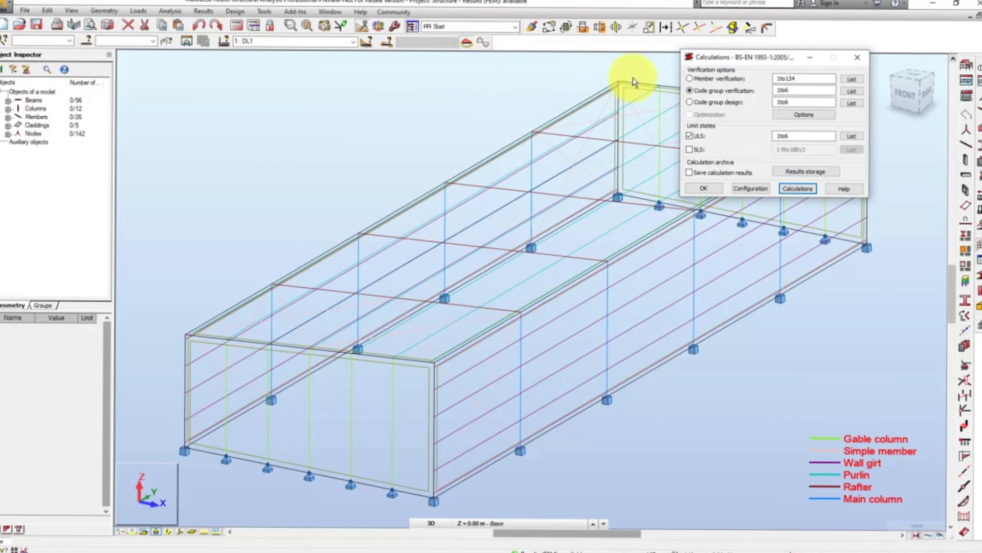
left_click(691, 79)
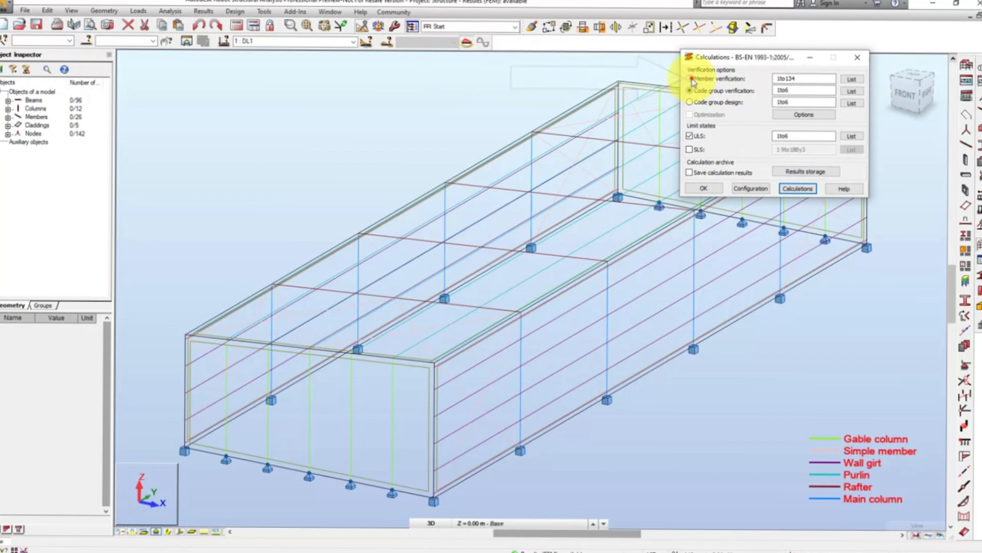
left_click(690, 149)
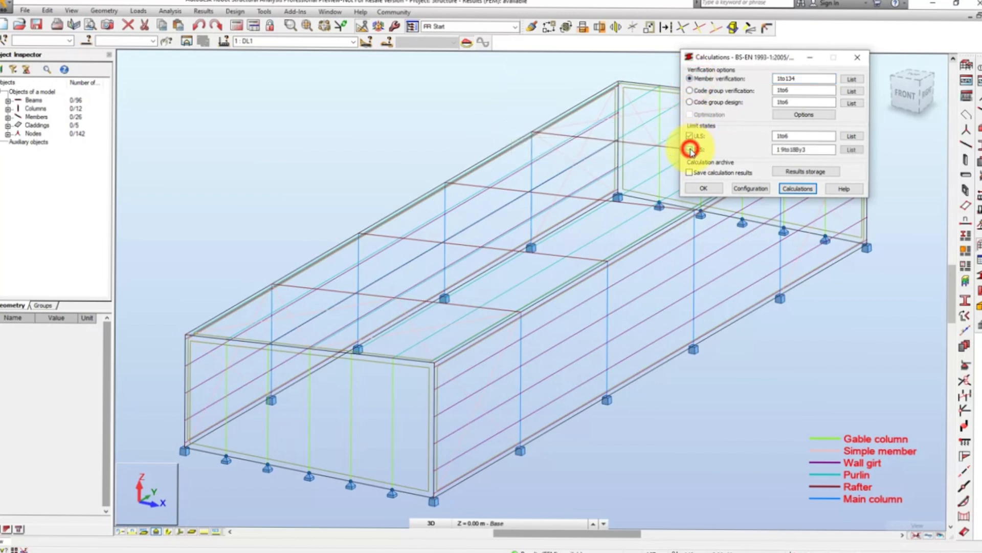
- Review the simple cases, combinations and groups in the load case selections for the ULS and SLS checks
left_click(853, 137)
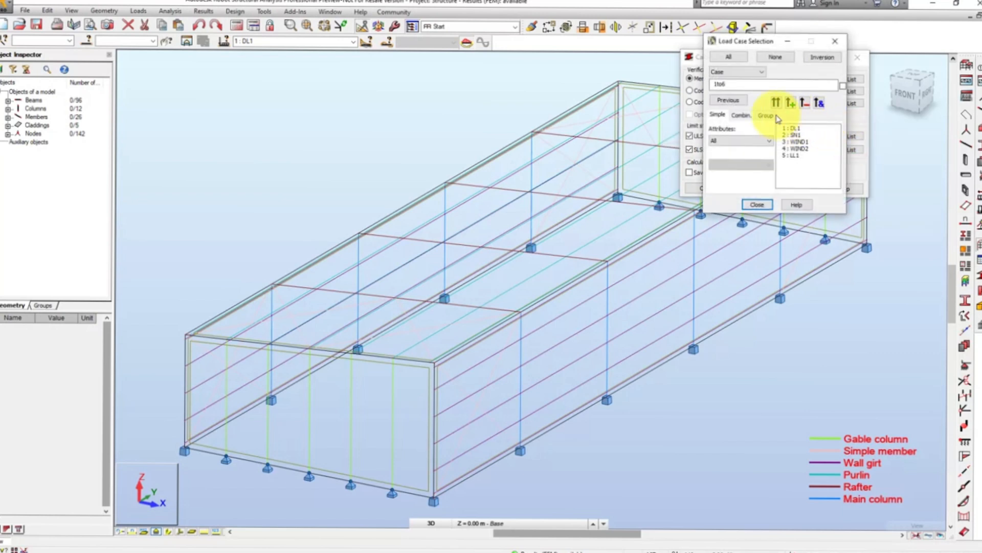
left_click(741, 114)
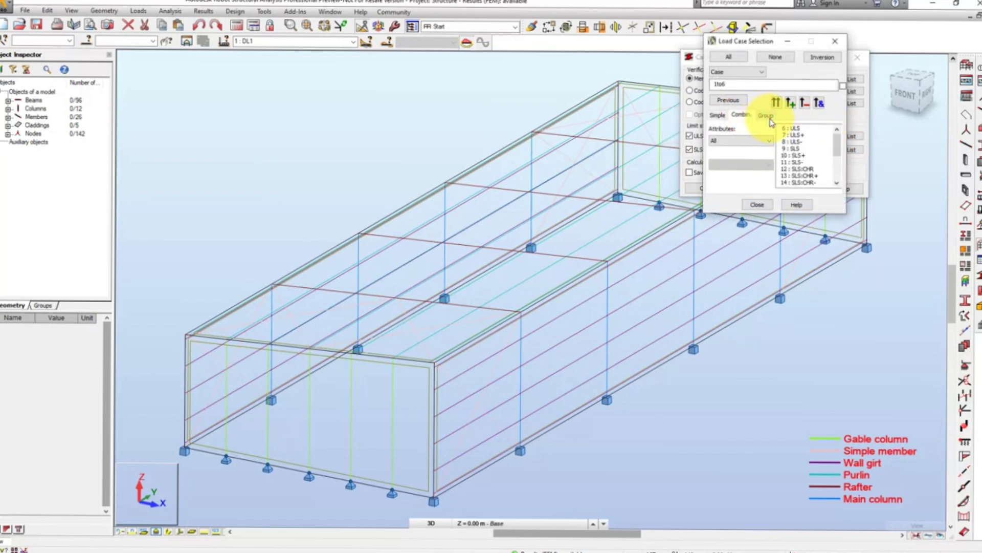
left_click(770, 118)
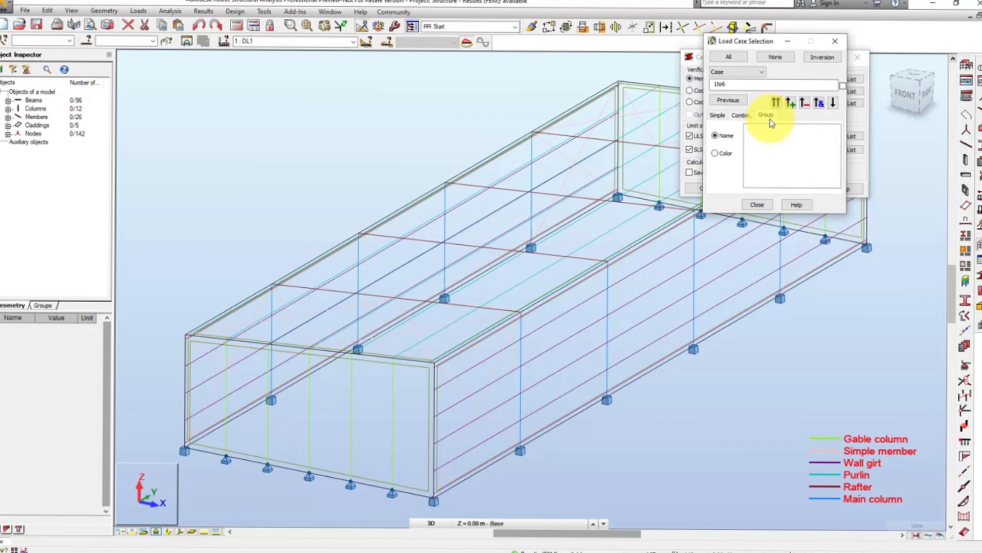
left_click(829, 57)
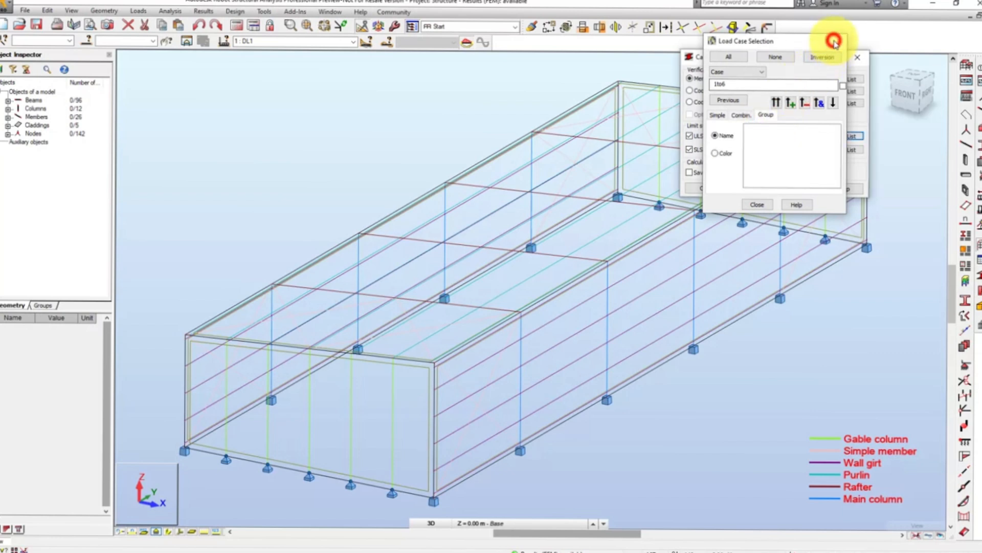
left_click(834, 42)
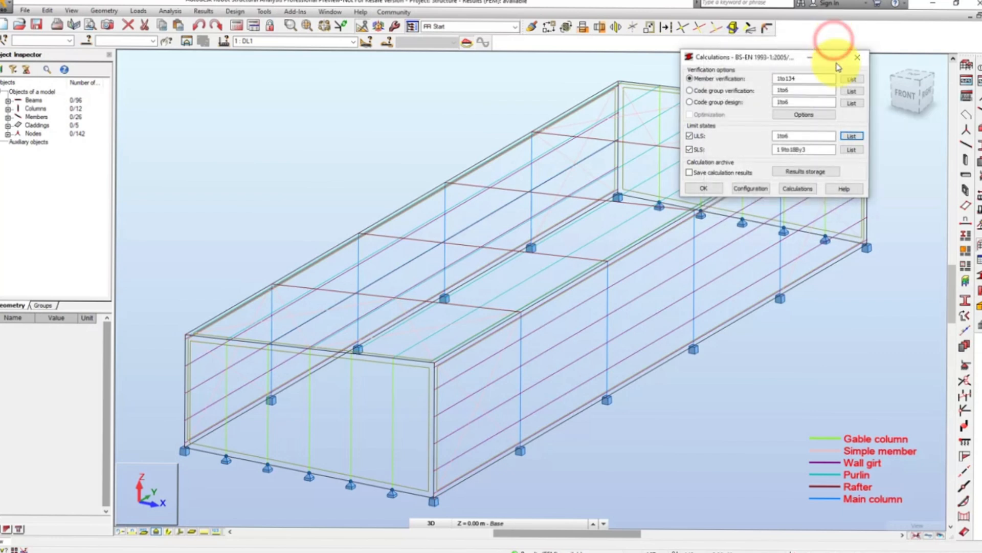
left_click(849, 149)
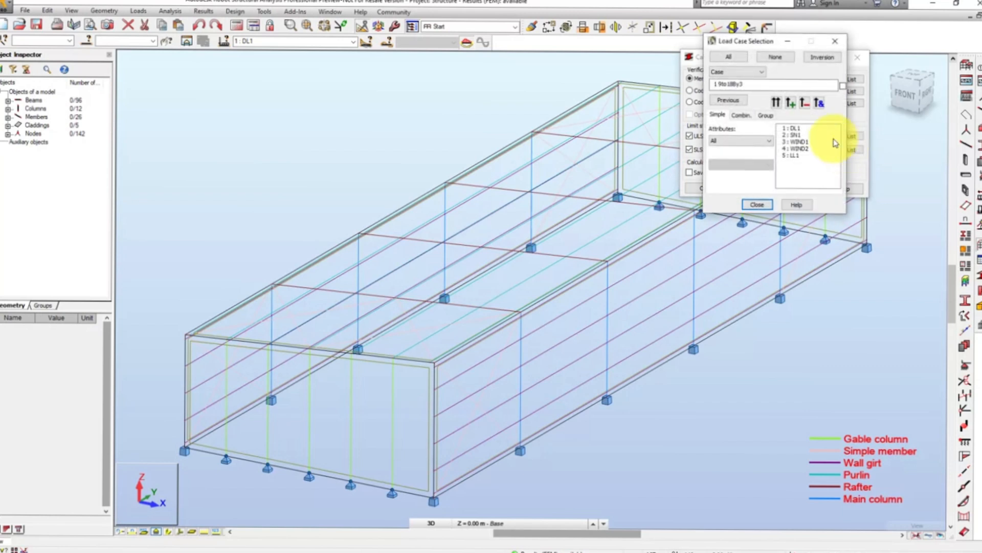
left_click(742, 116)
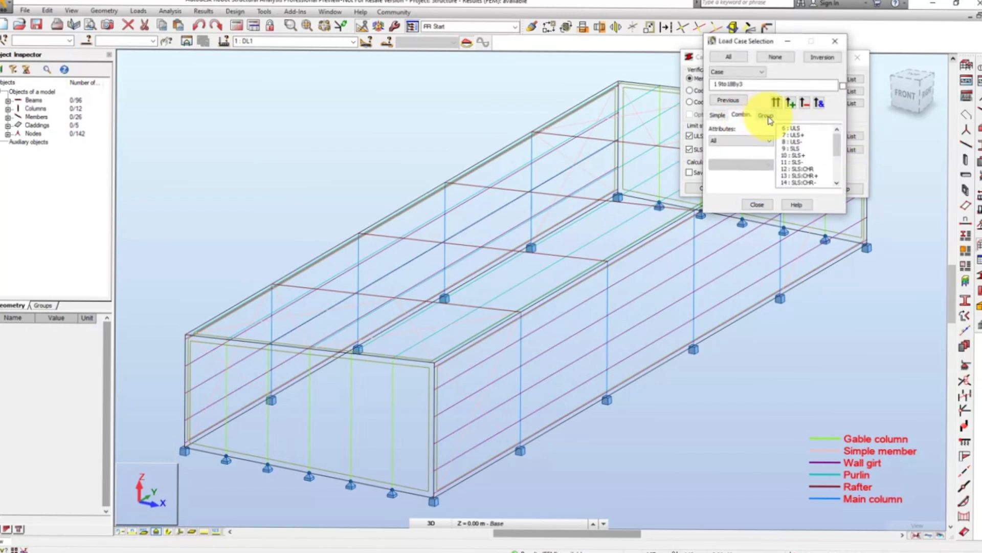
left_click(768, 117)
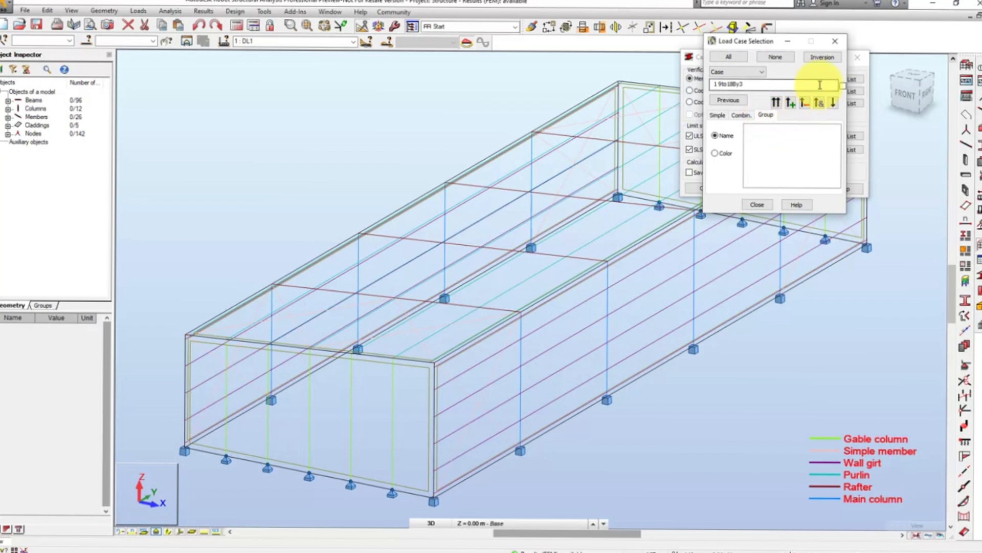
left_click(836, 46)
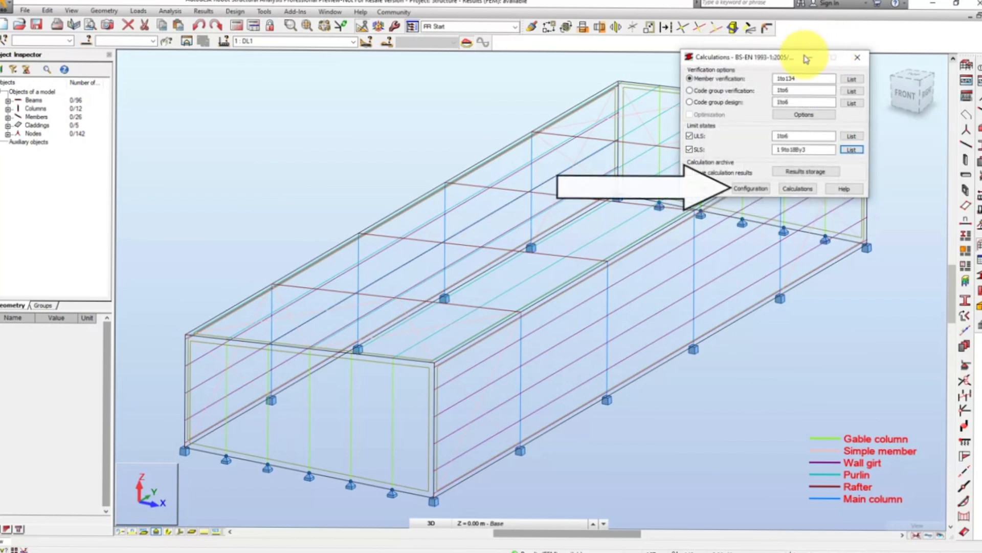
- Accept the calculation configuration, run the ULS and SLS member verification, and close the calculation settings
left_click(755, 189)
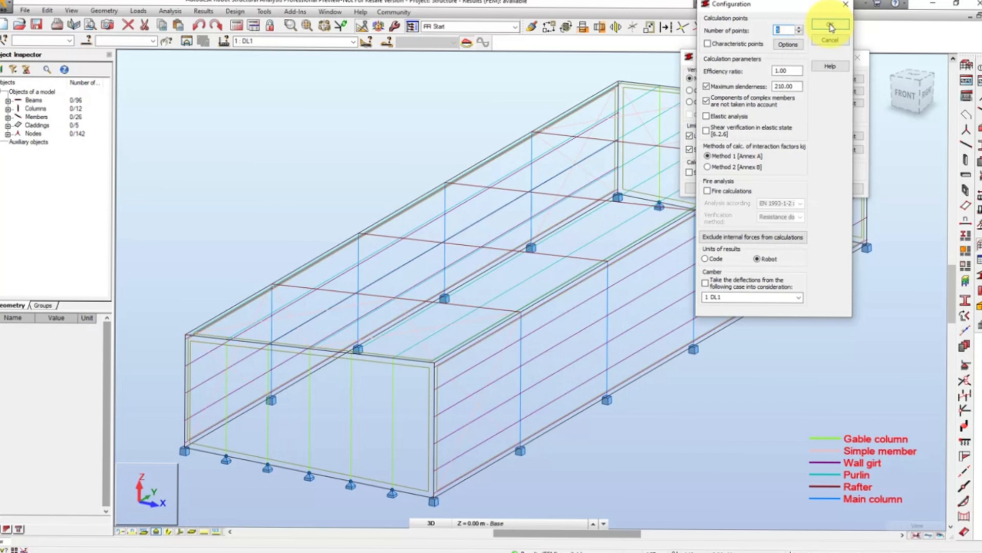
left_click(830, 25)
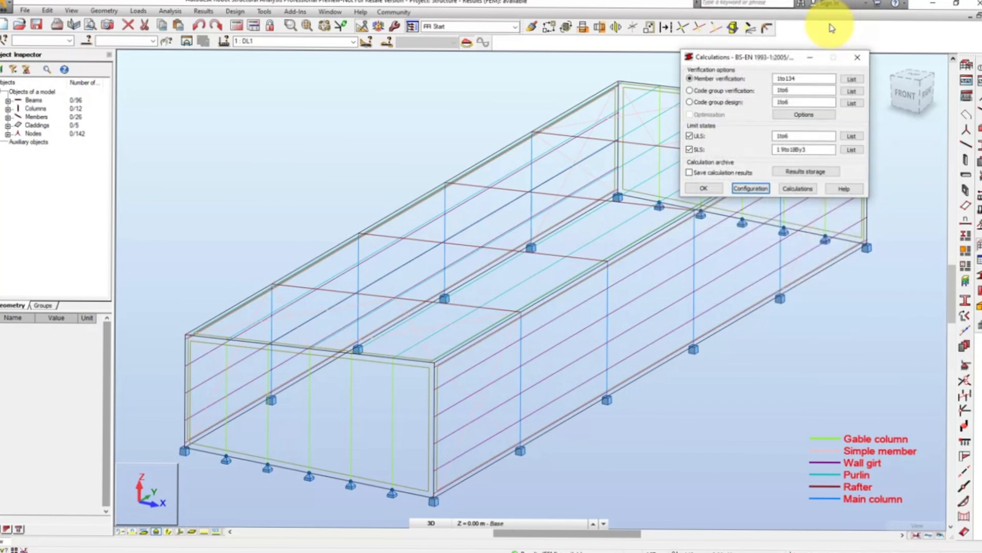
left_click(797, 189)
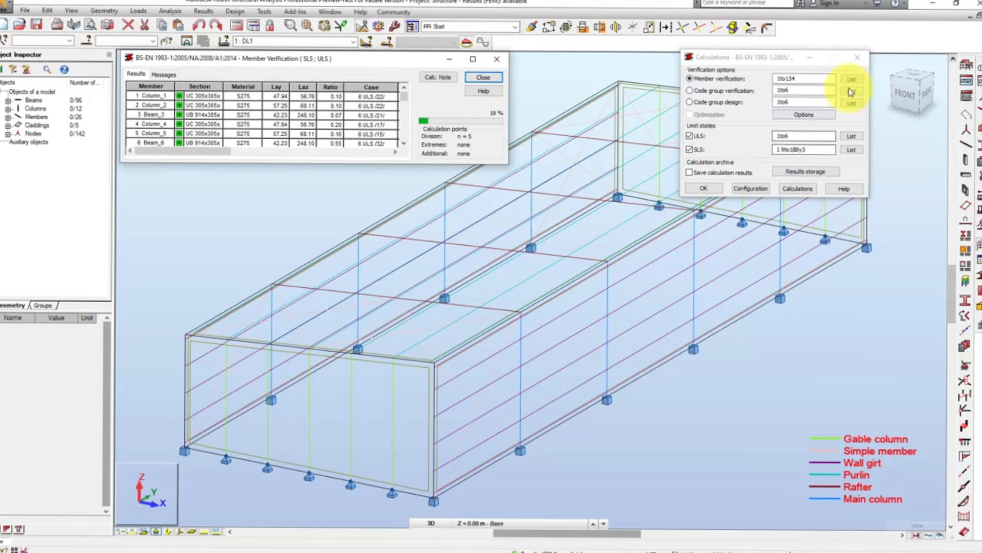
left_click(857, 58)
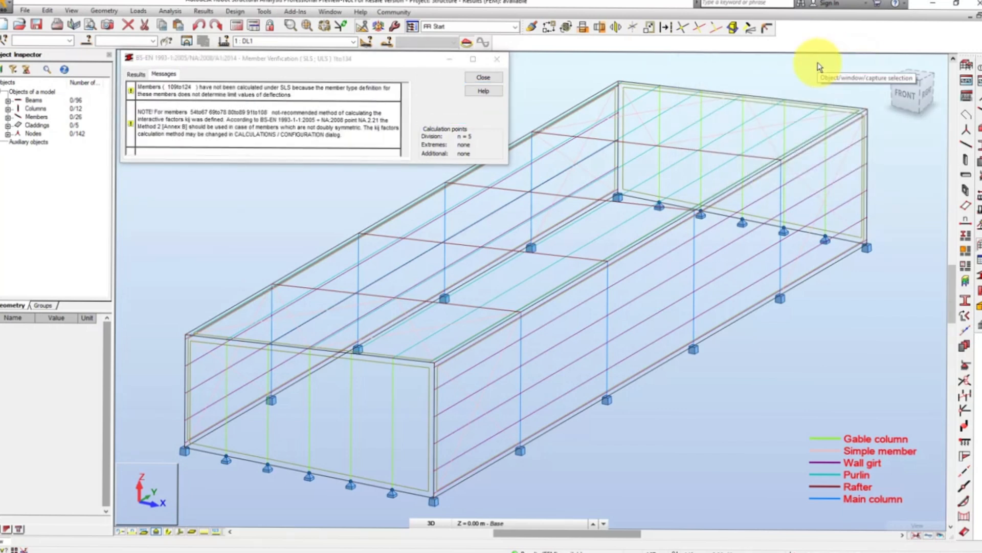
- Enlarge the member verification window to read its messages and examine the results for all members
left_click_drag(386, 164, 376, 196)
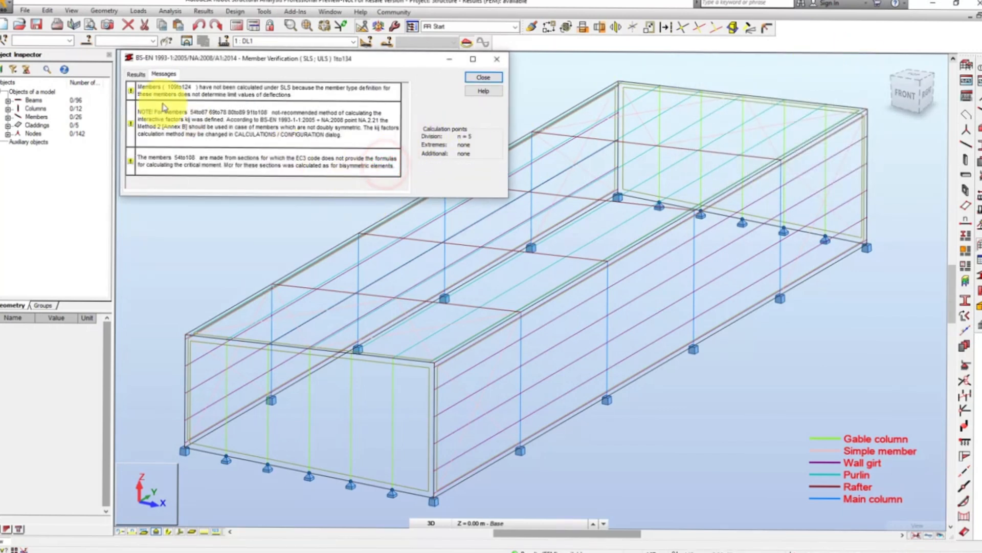
left_click(136, 73)
left_click_drag(509, 149, 856, 154)
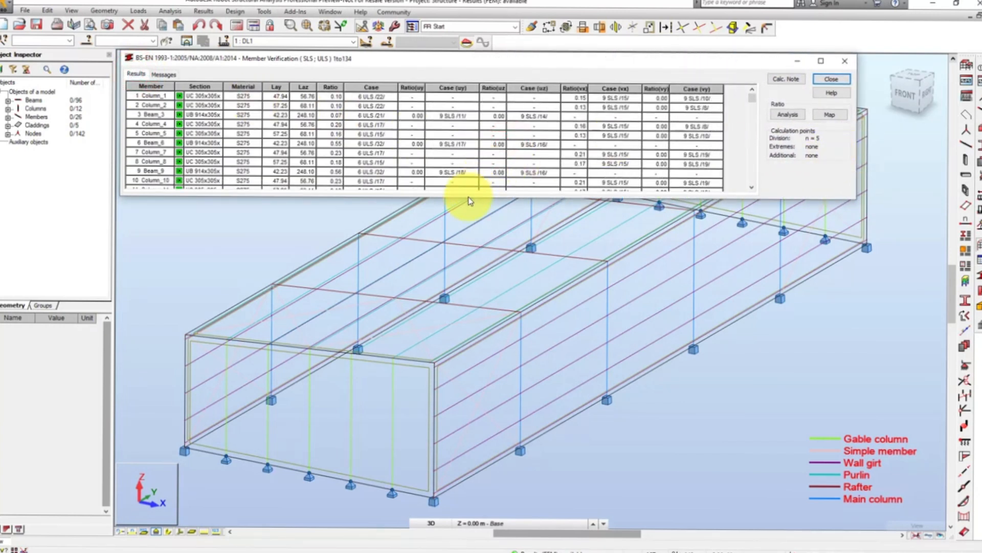
left_click_drag(468, 198, 443, 285)
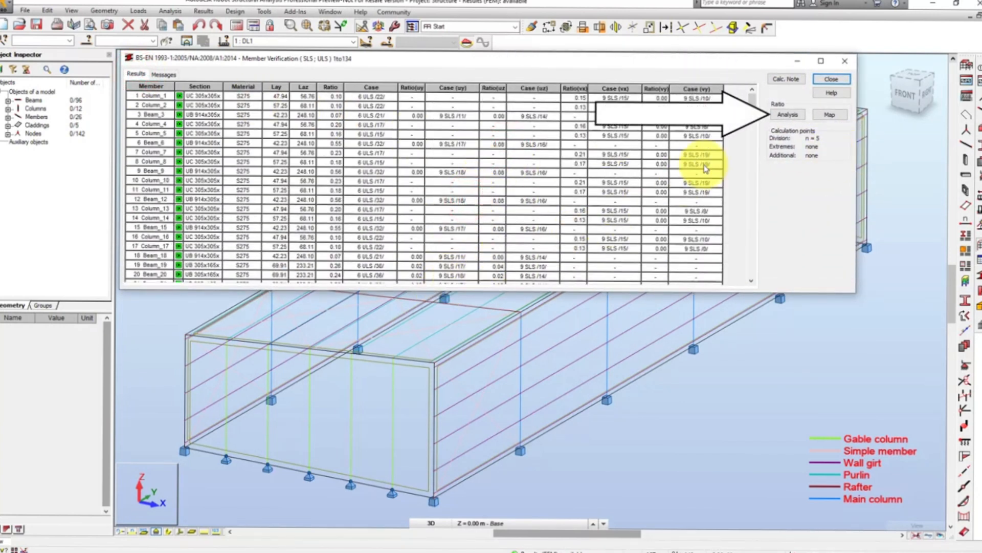
- Open the ratio analysis chart for all verified members, enlarge it to examine the ratios, and close it
left_click(787, 115)
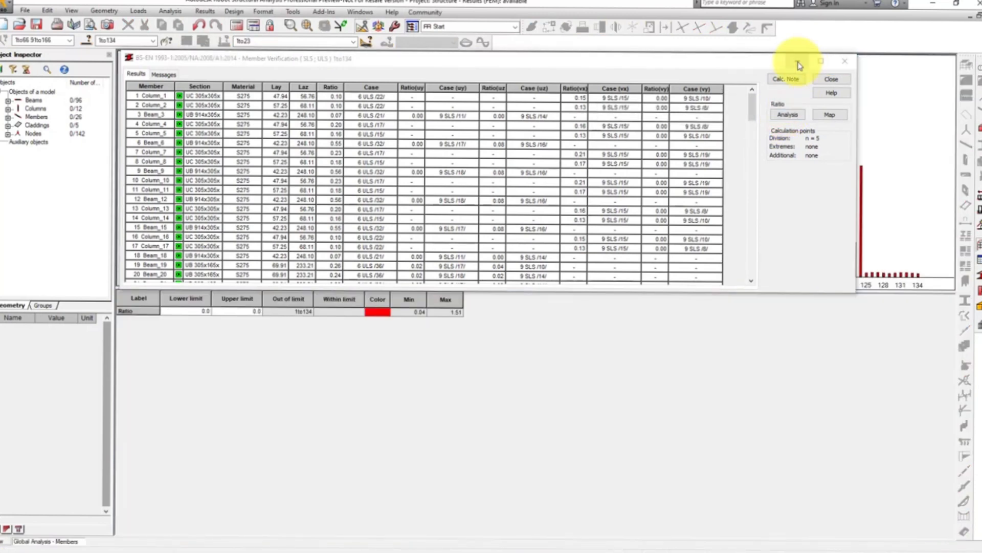
left_click(798, 62)
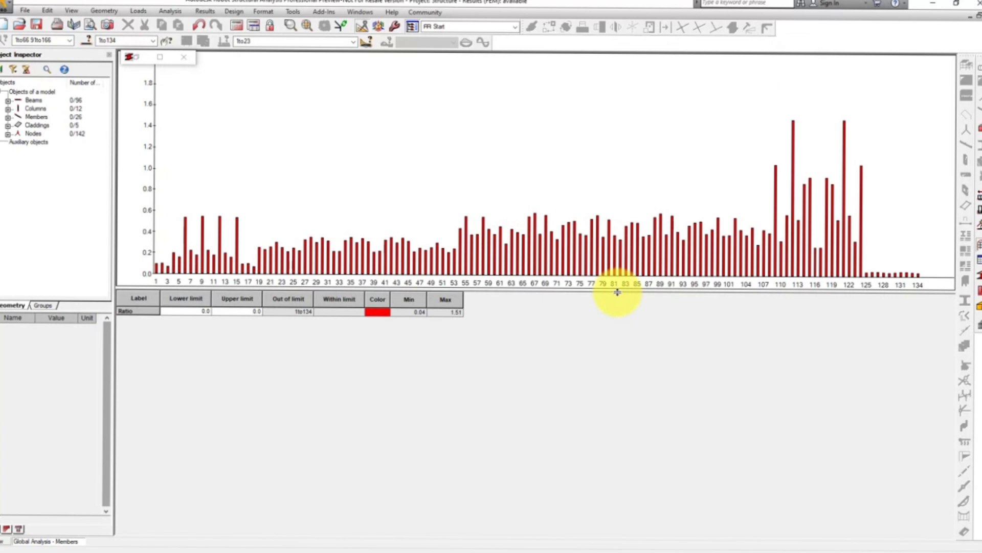
left_click_drag(617, 290, 598, 408)
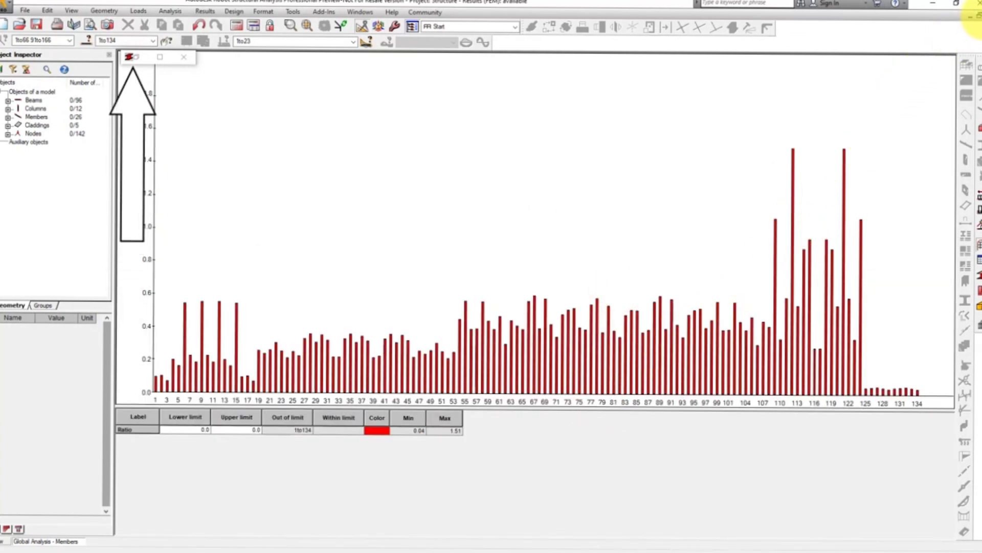
left_click(977, 15)
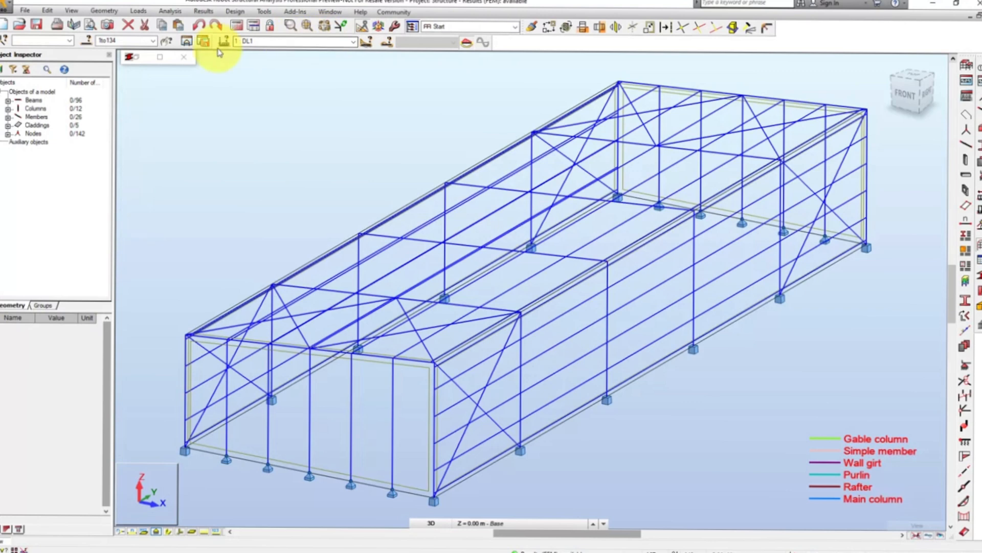
- Display the ratio map of all verified members, widen the model view beside the colour scale, and examine the mapped ratios
double_click(136, 62)
left_click(828, 115)
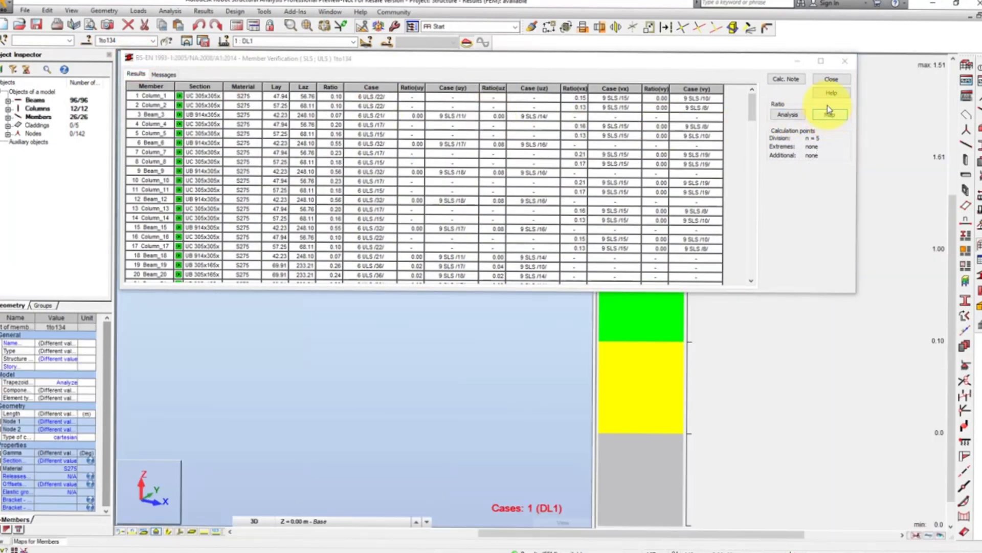
left_click(797, 61)
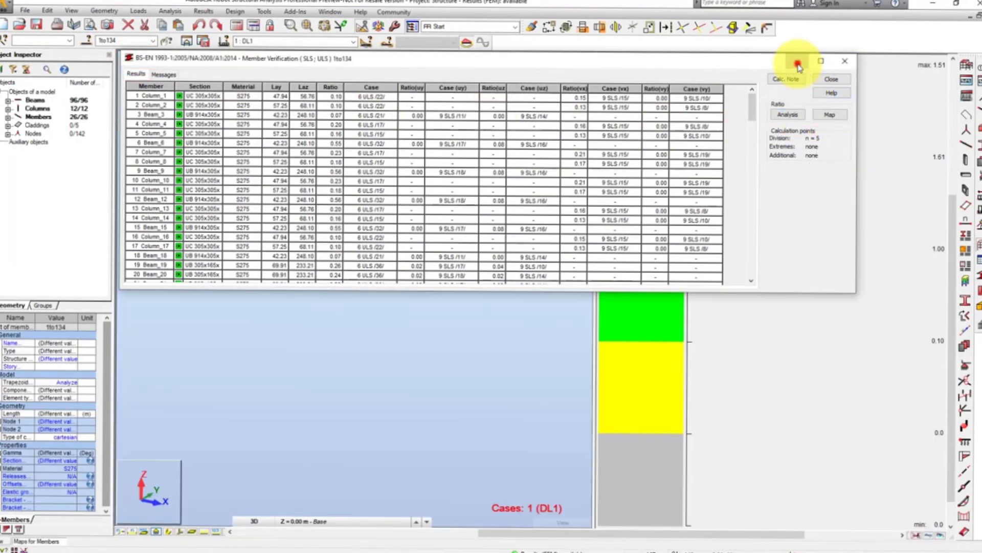
left_click_drag(595, 265, 887, 272)
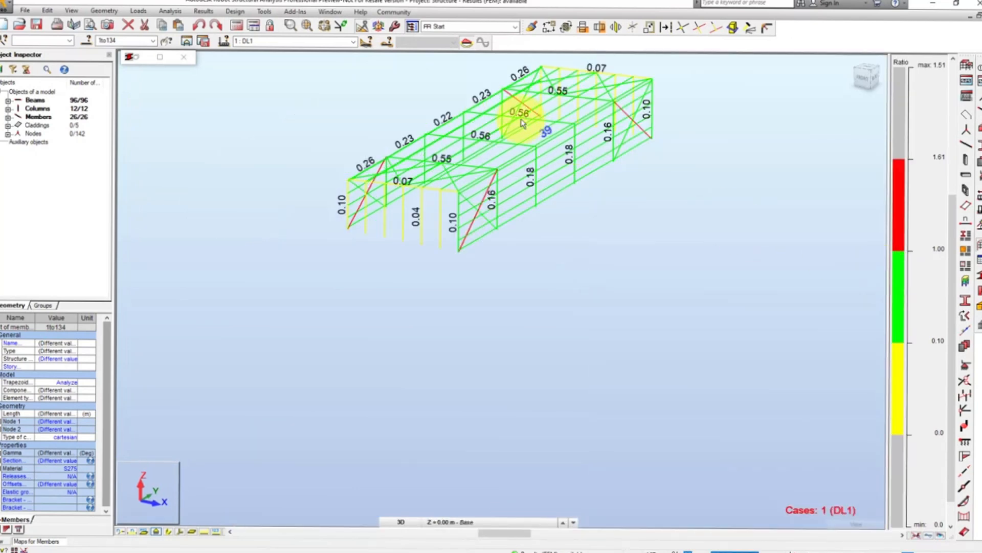
left_click(71, 10)
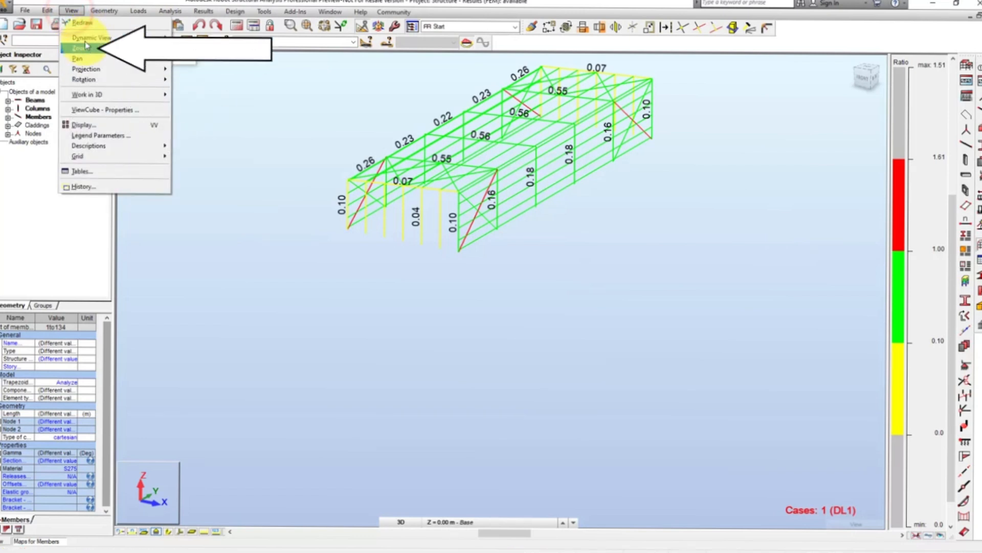
mouse_move(142, 54)
left_click(197, 94)
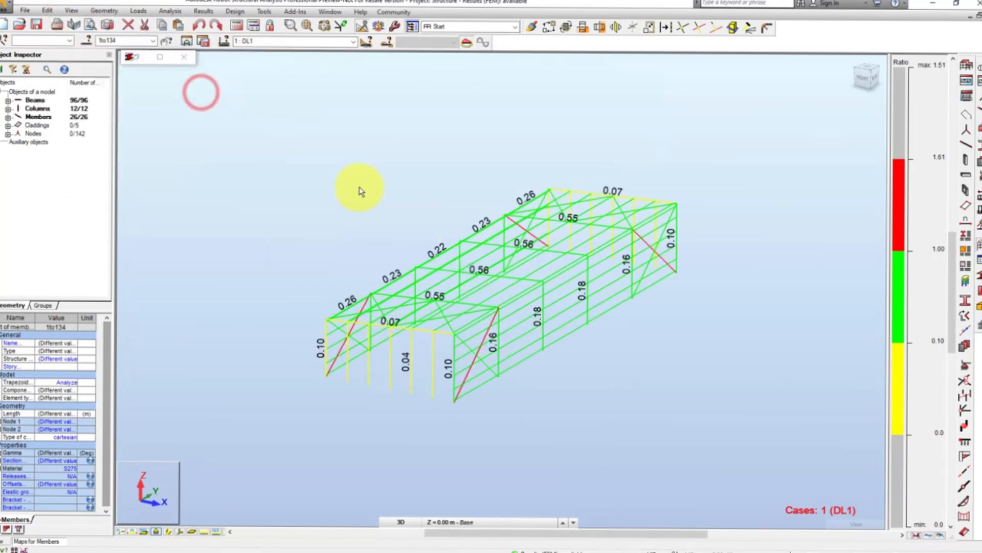
scroll(516, 305, "up", 2)
scroll(515, 305, "up", 2)
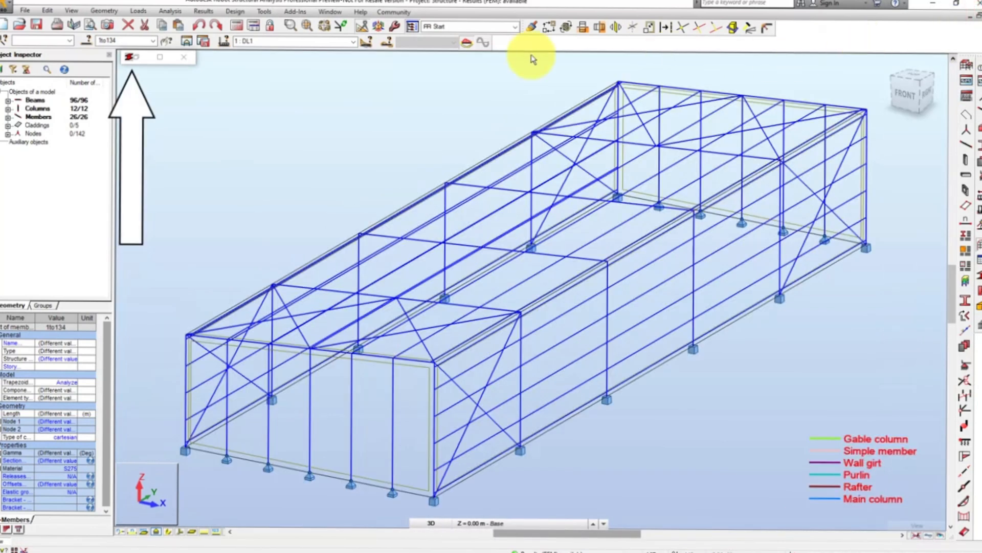
- Open the verification results for member 8 (Column_8), review its simplified results, displacements and detailed results, and close them
left_click(137, 60)
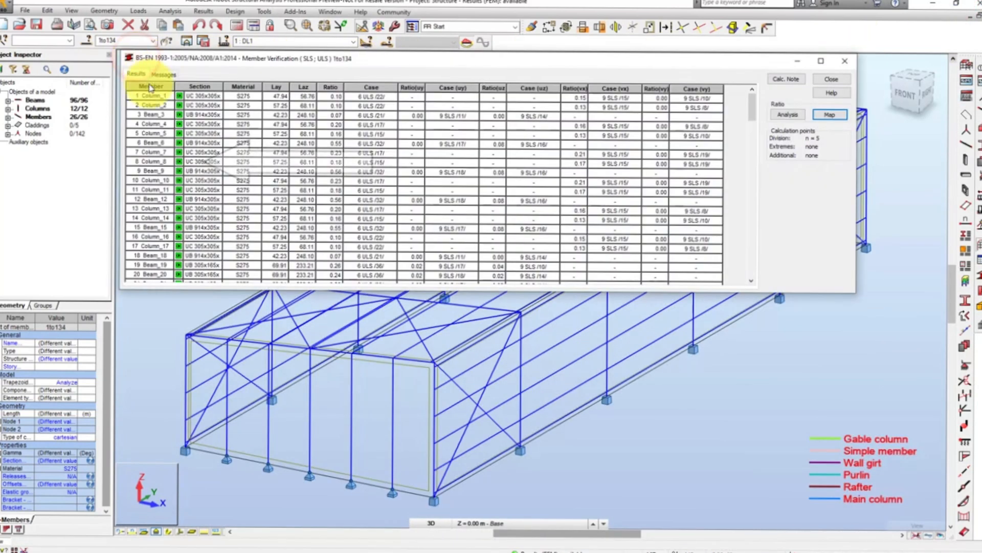
left_click(150, 163)
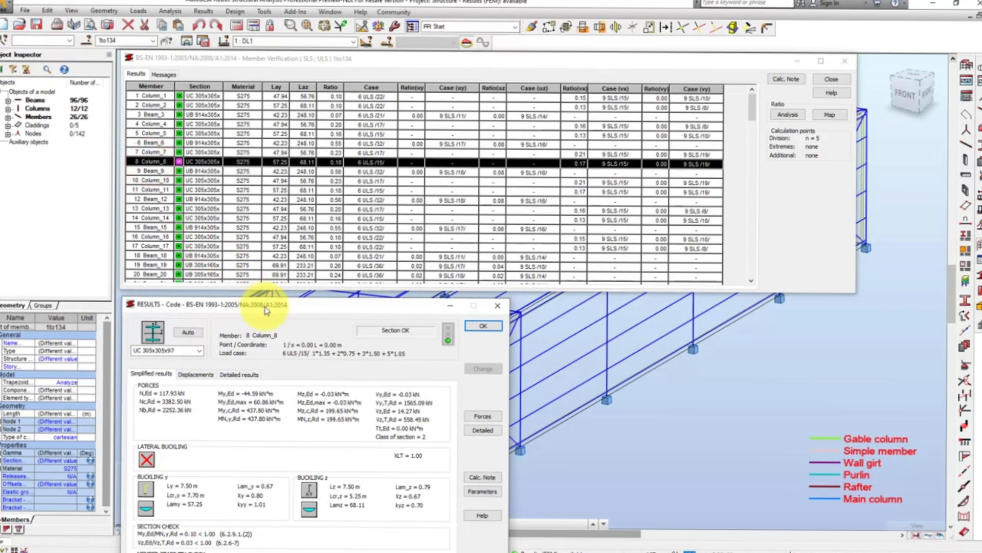
left_click_drag(263, 306, 530, 156)
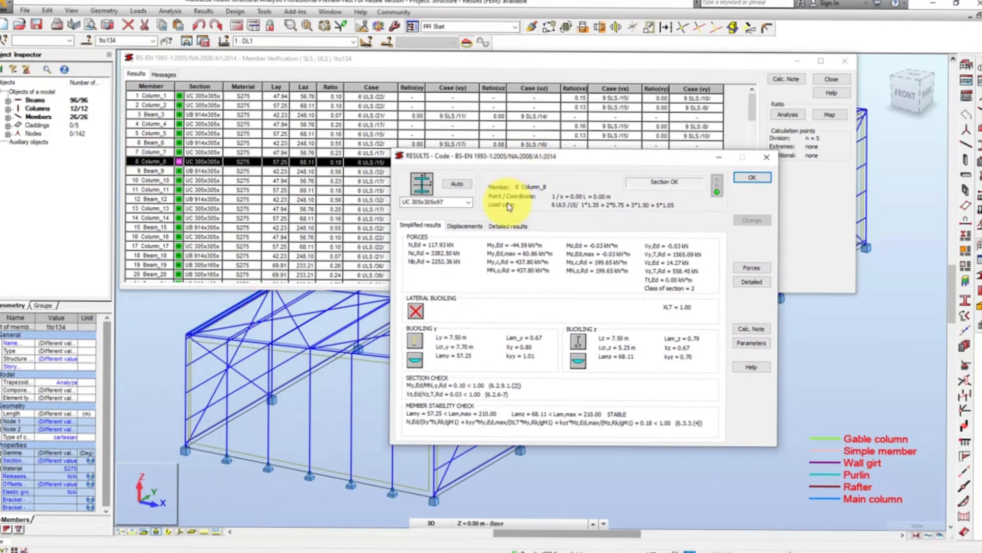
left_click(473, 231)
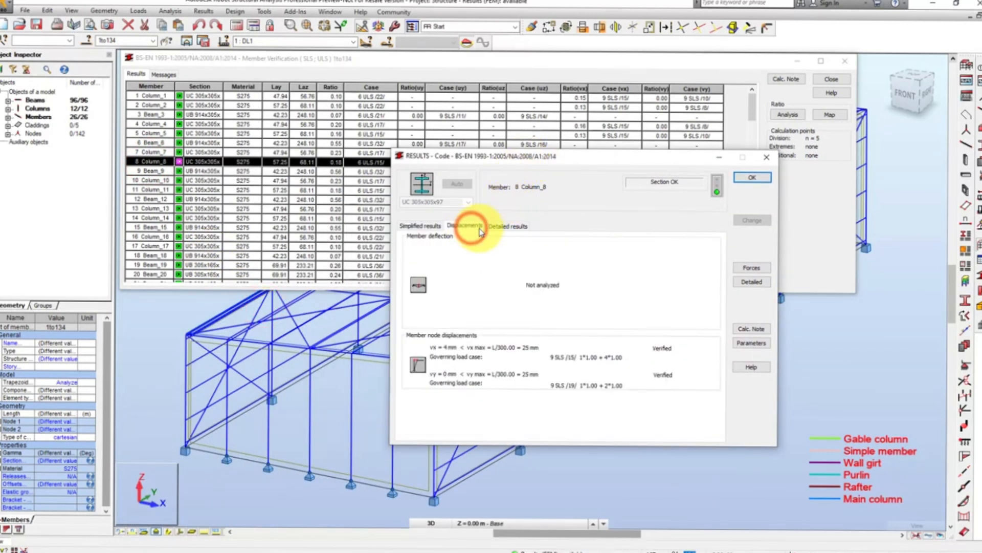
left_click(505, 227)
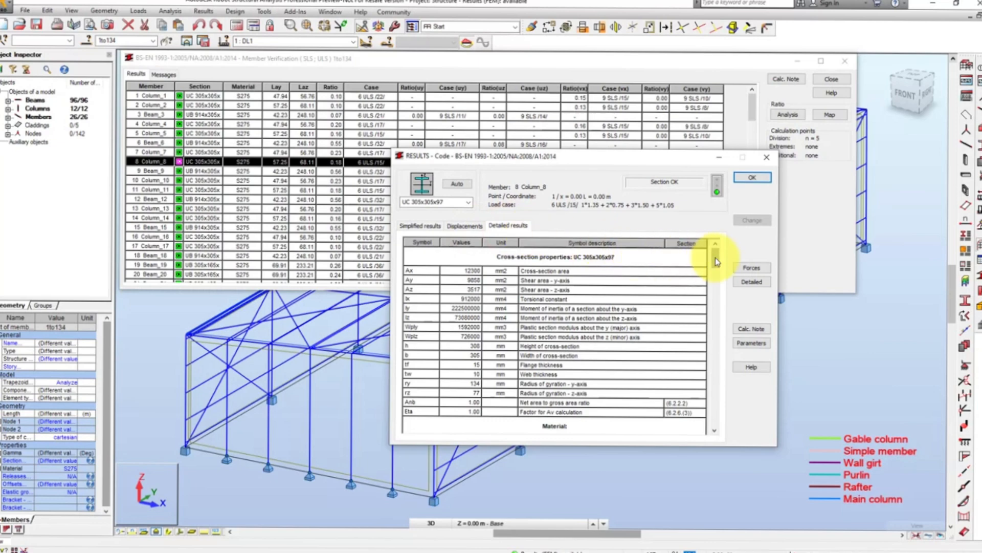
left_click_drag(715, 258, 717, 422)
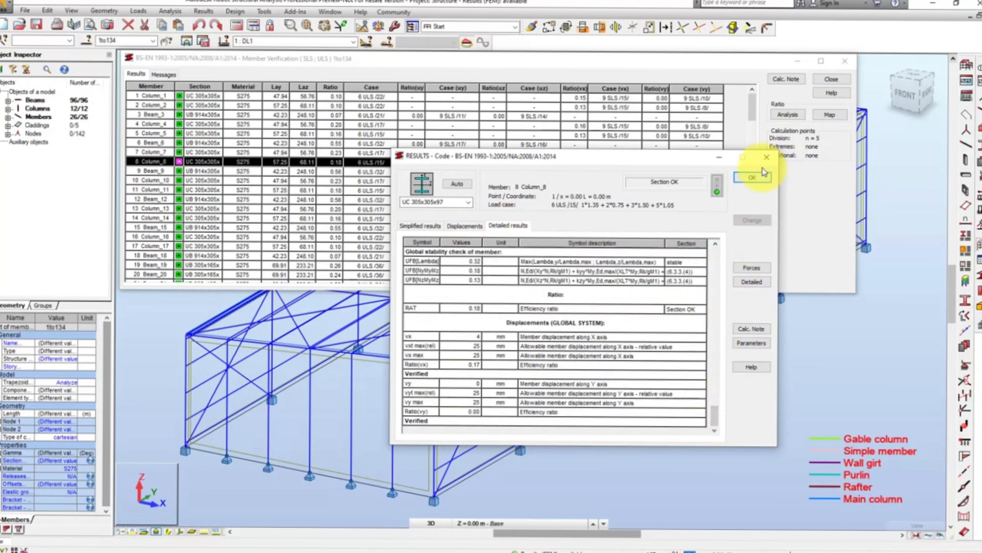
left_click(752, 177)
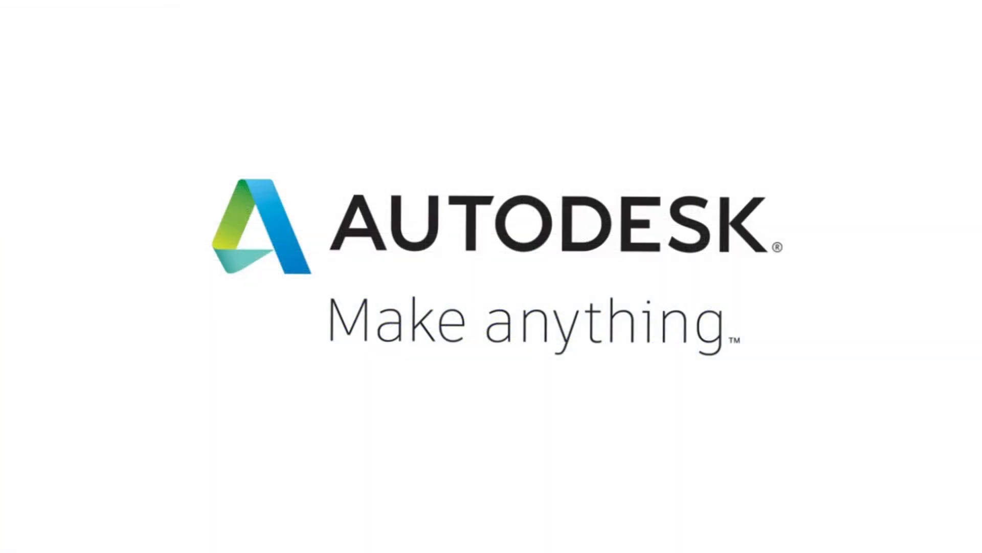